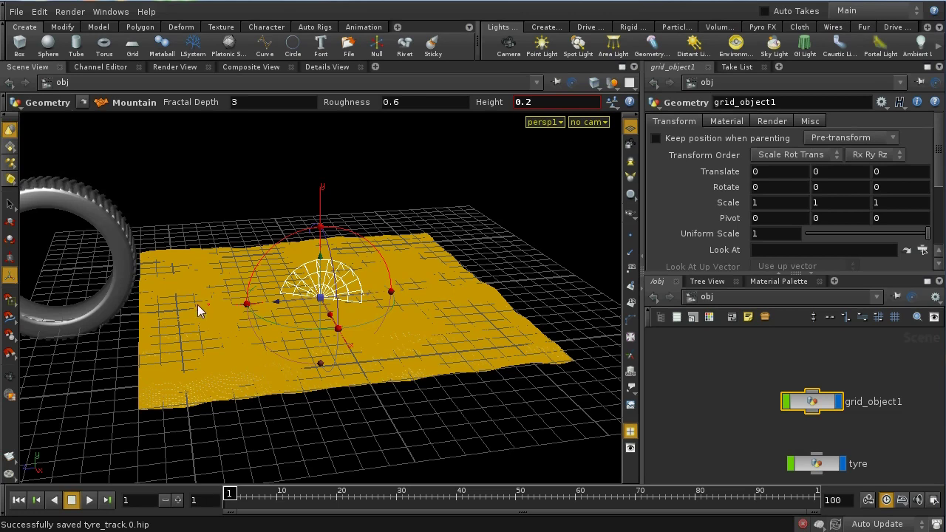
Step: Rename the grid_object1 object to 'sand', first as SAND, then in lowercase
middle_drag(740, 400, 720, 379)
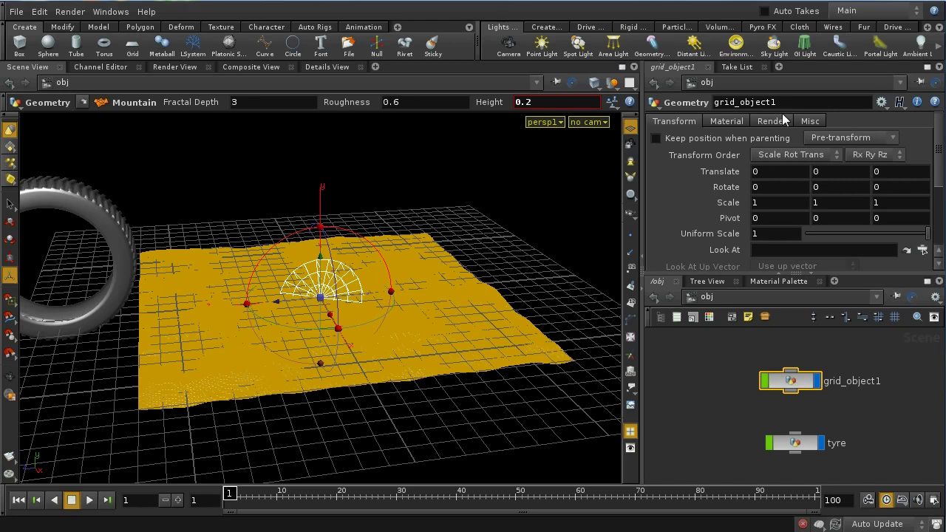
double_click(762, 105)
text(SAND)
key(Return)
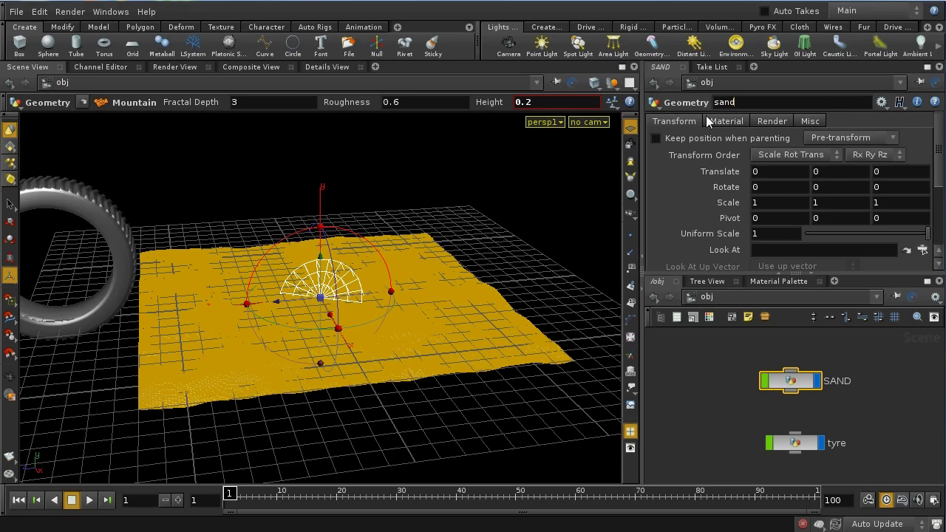
key(Return)
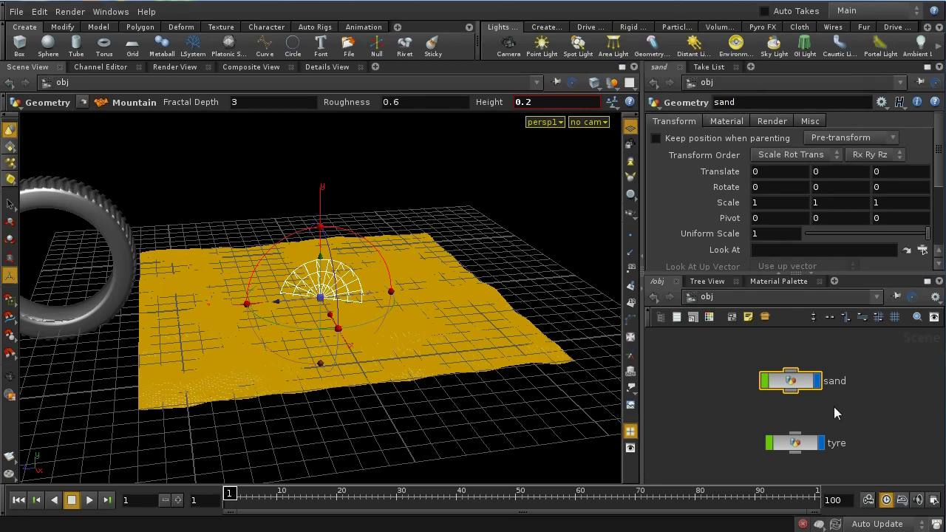
Step: Inspect the grid1 node inside sand, then return to /obj and select the tyre object
double_click(802, 386)
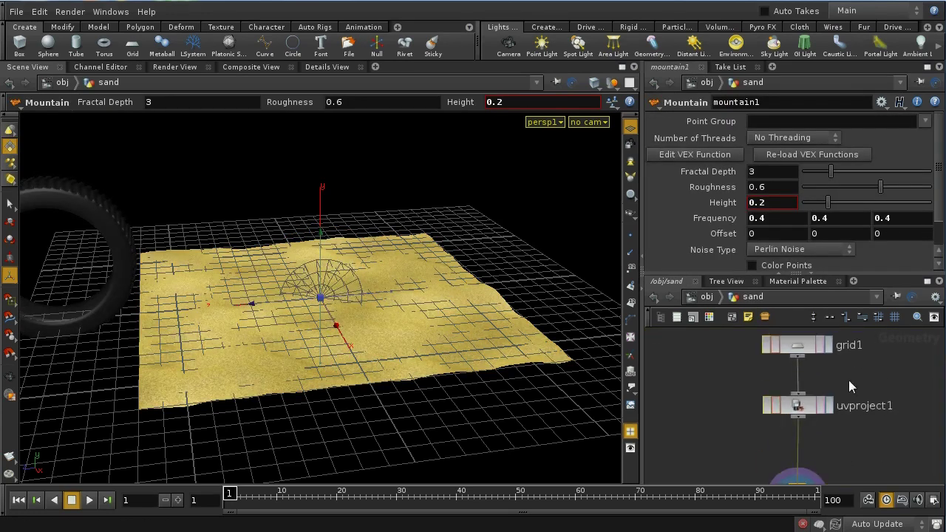
click(783, 394)
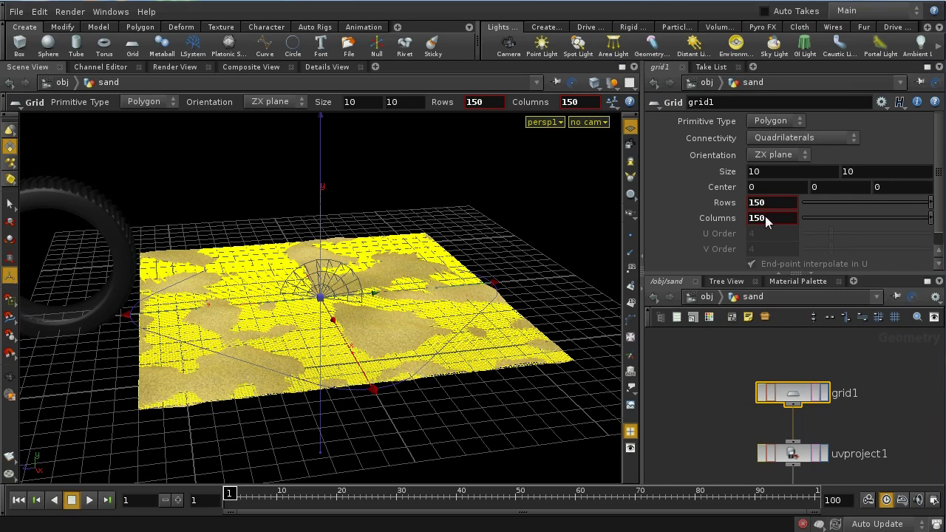
click(706, 297)
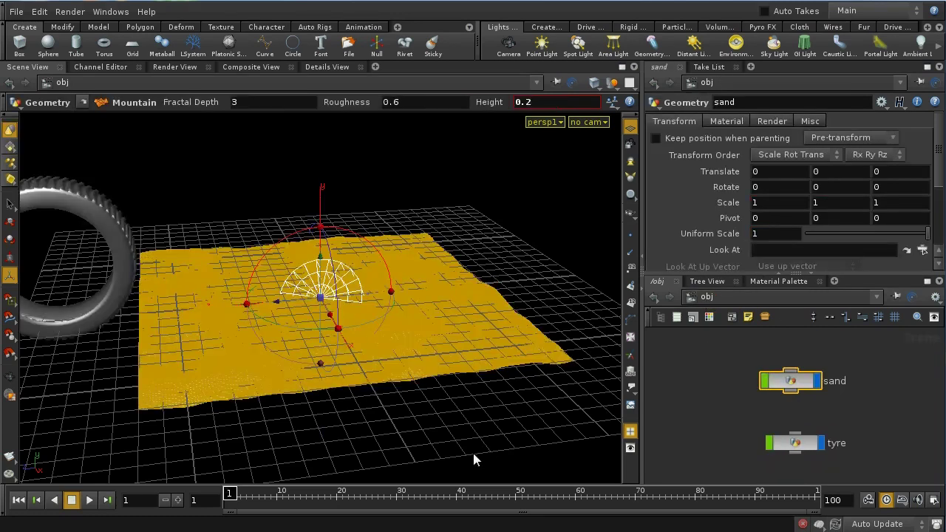
middle_drag(884, 445, 875, 415)
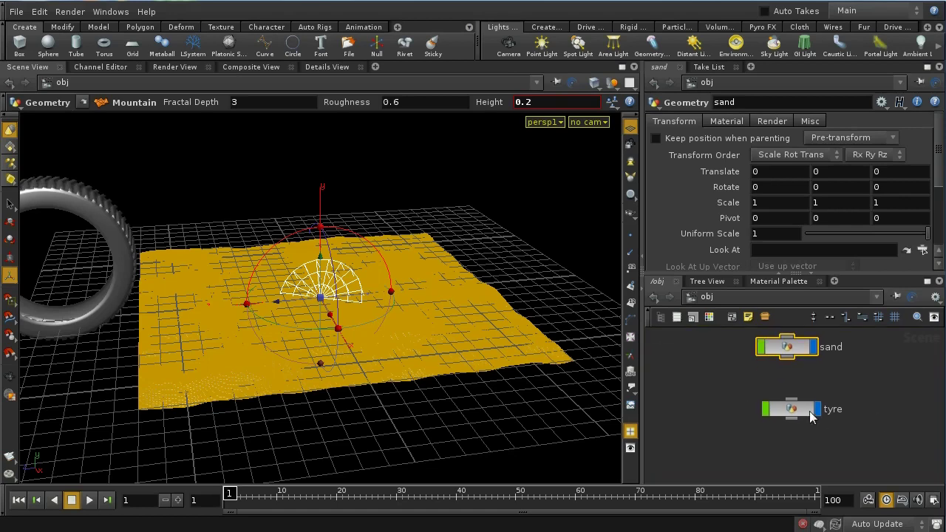
click(798, 410)
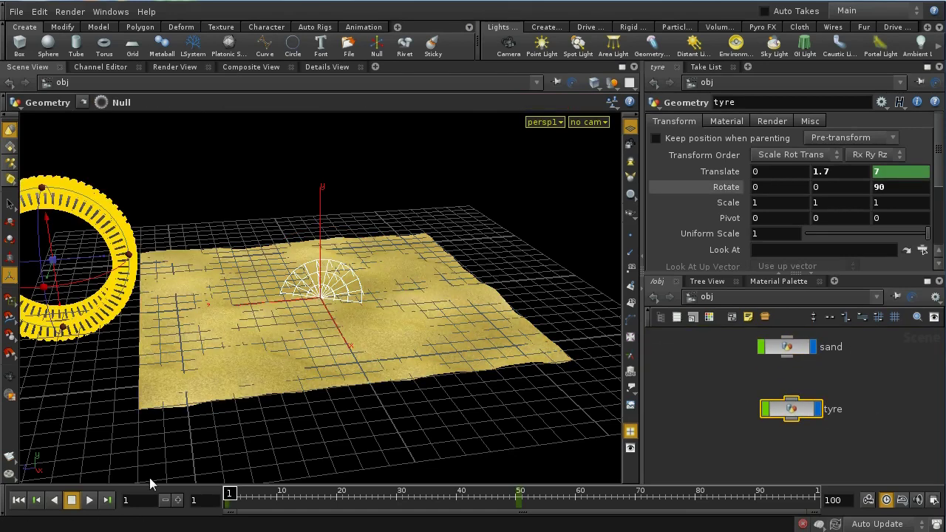
Step: Start the tyre's Rotate Y expression as -360 * ch("./tz") / (
mouse_move(229, 494)
mouse_down()
mouse_move(451, 503)
mouse_move(226, 506)
mouse_up()
click(836, 186)
key(BackSpace)
text(- 360 /)
key(BackSpace)
text(* ch()
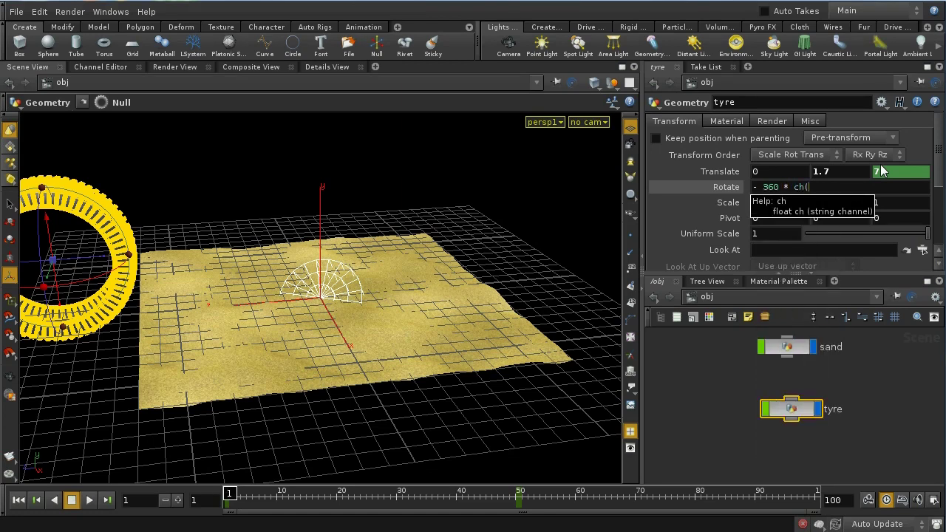
text("./t)
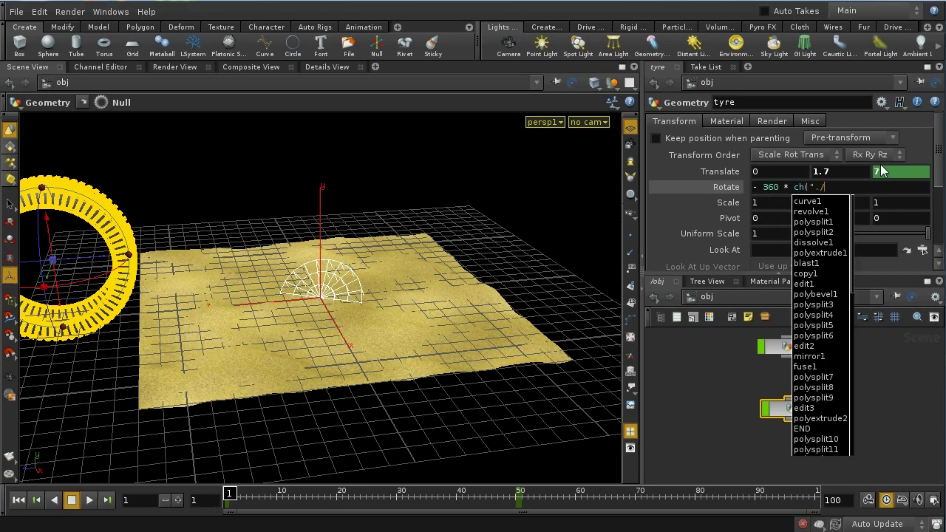
key(Down)
key(Down)
key(Down)
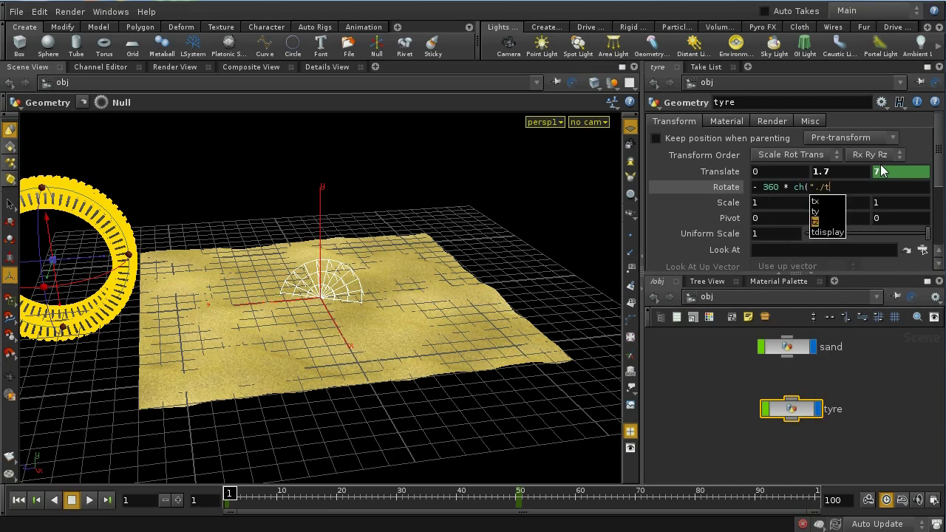
key(Return)
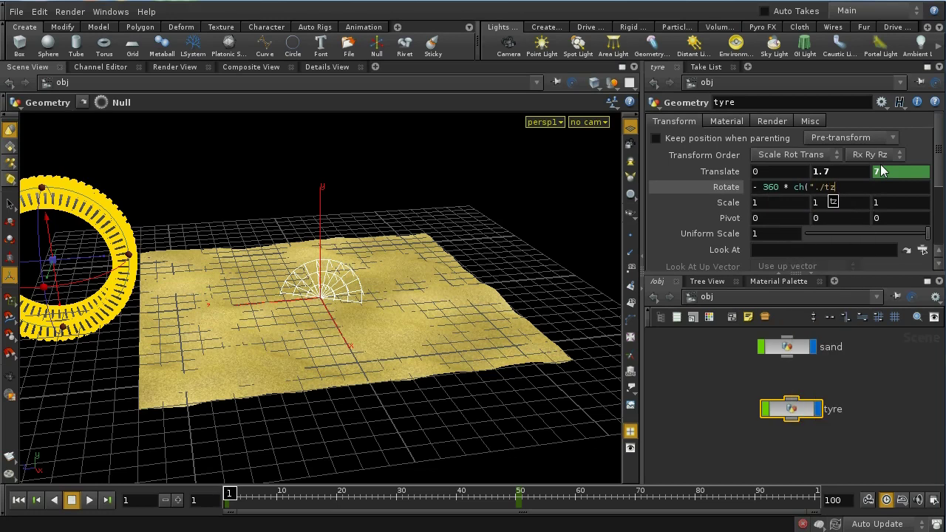
text(")
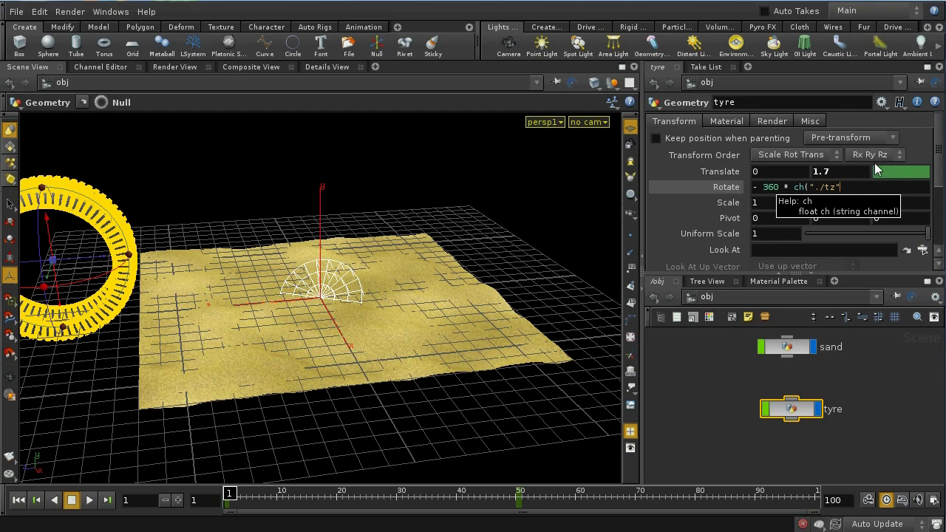
text())
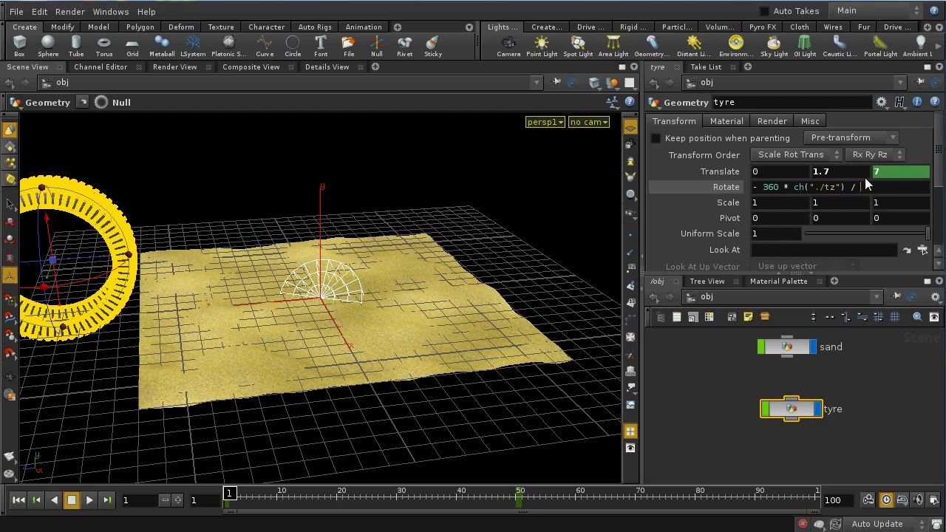
Step: Complete the Rotate Y expression with $PI * bbox("./END",D_XSIZE)) and commit it
text(/ ($PI * bbox)
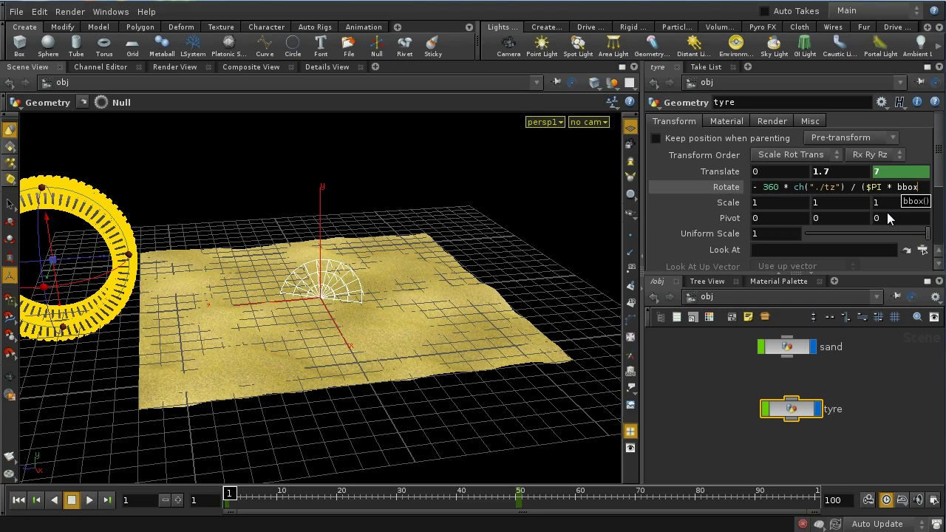
text(()
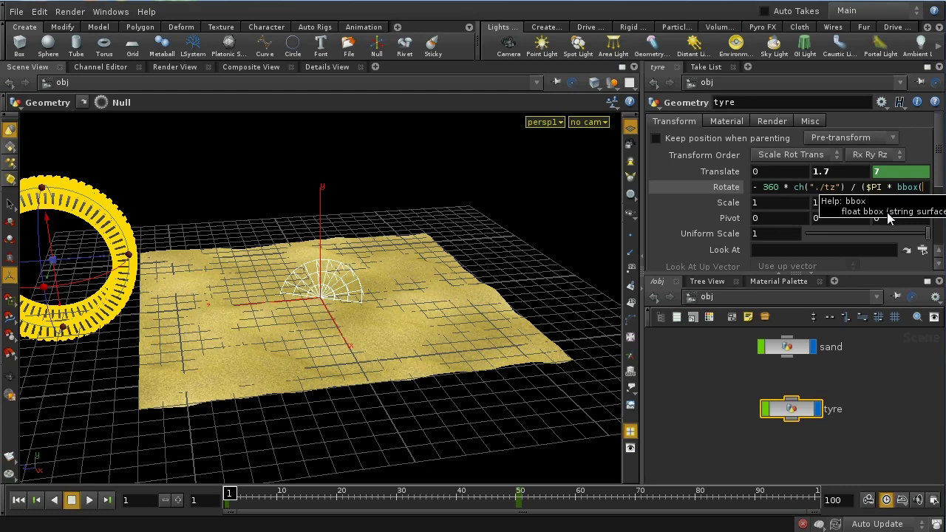
text("../E)
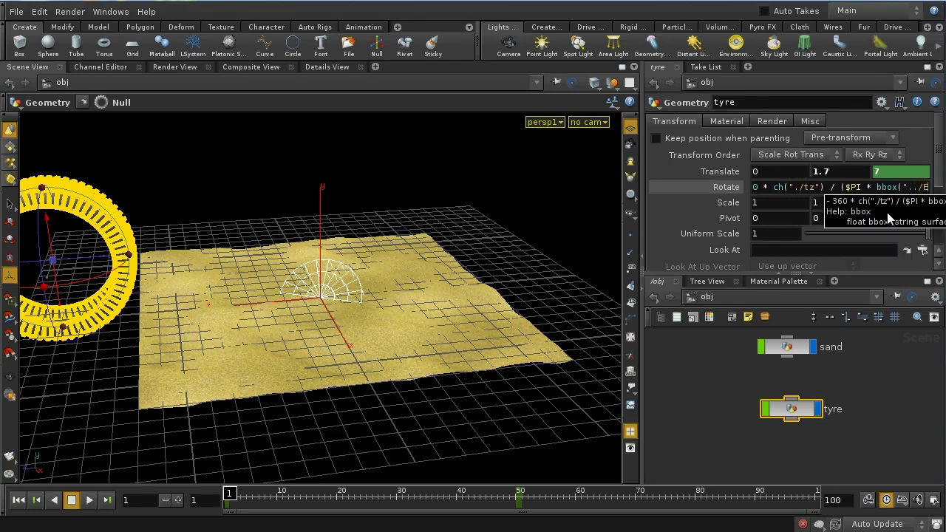
key(BackSpace)
key(BackSpace)
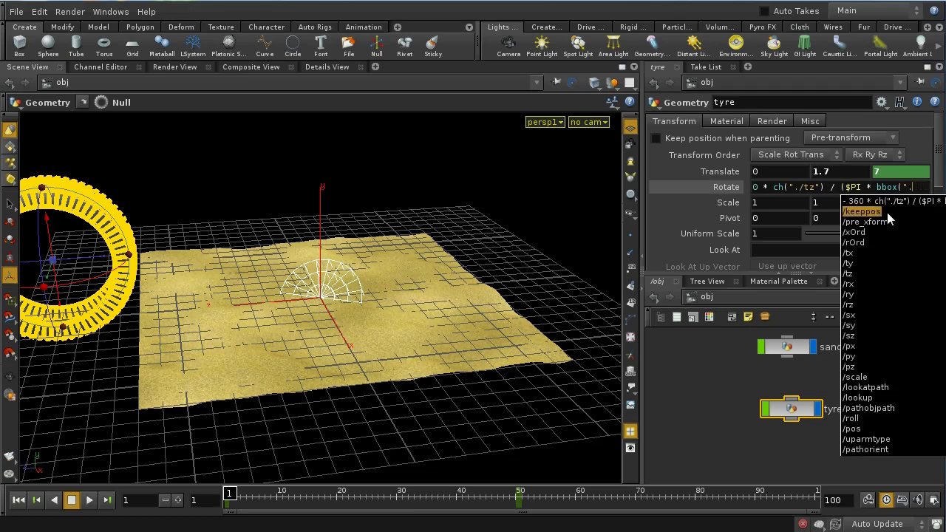
text(/E)
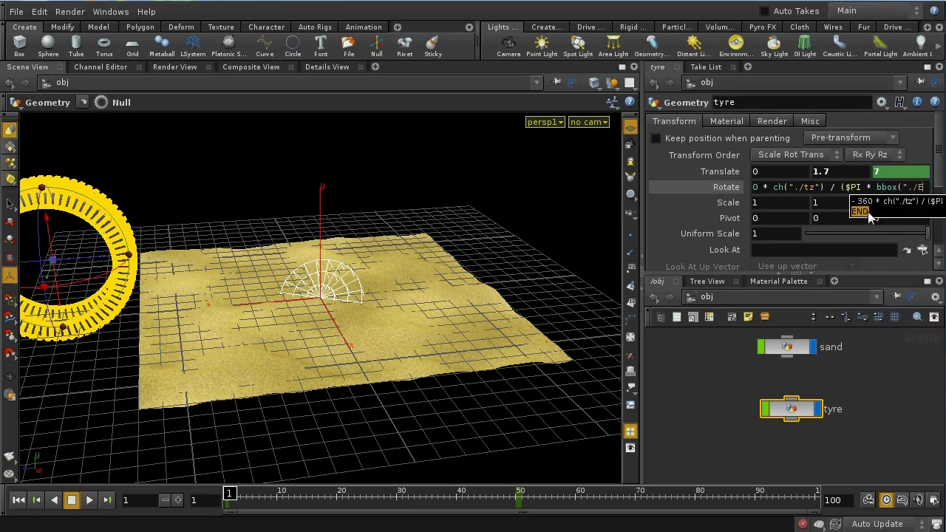
click(868, 212)
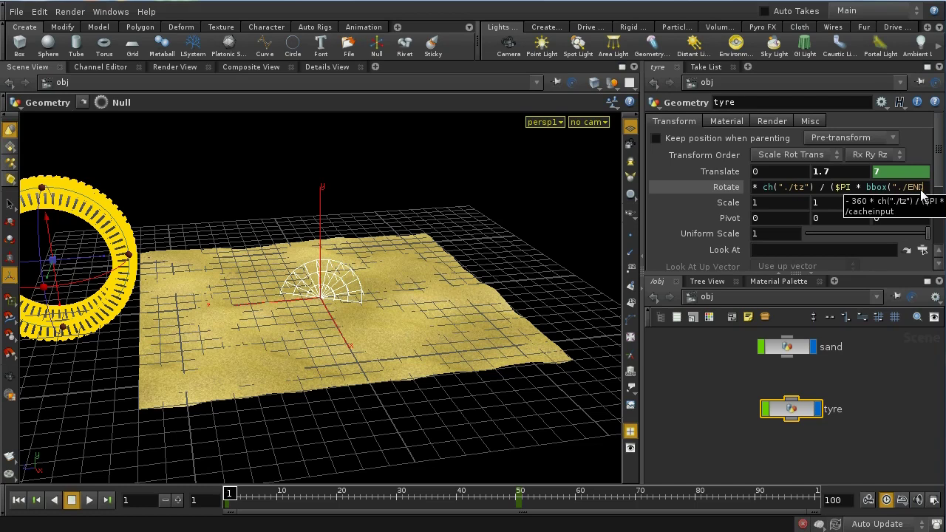
text(")
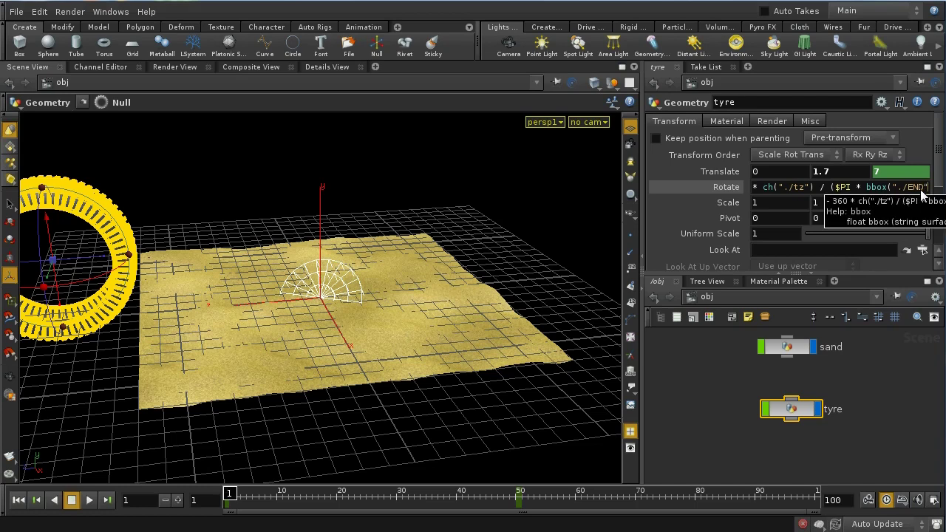
text(,D_XSIZE)
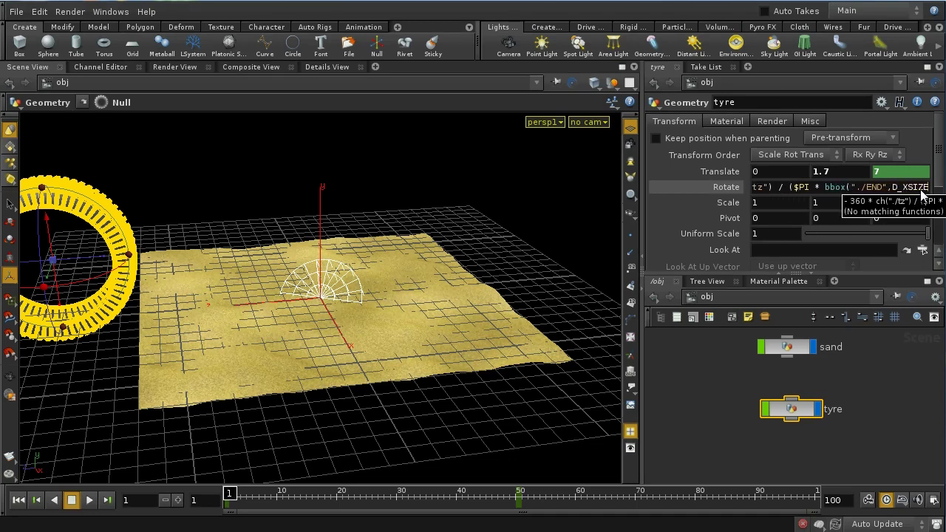
text())
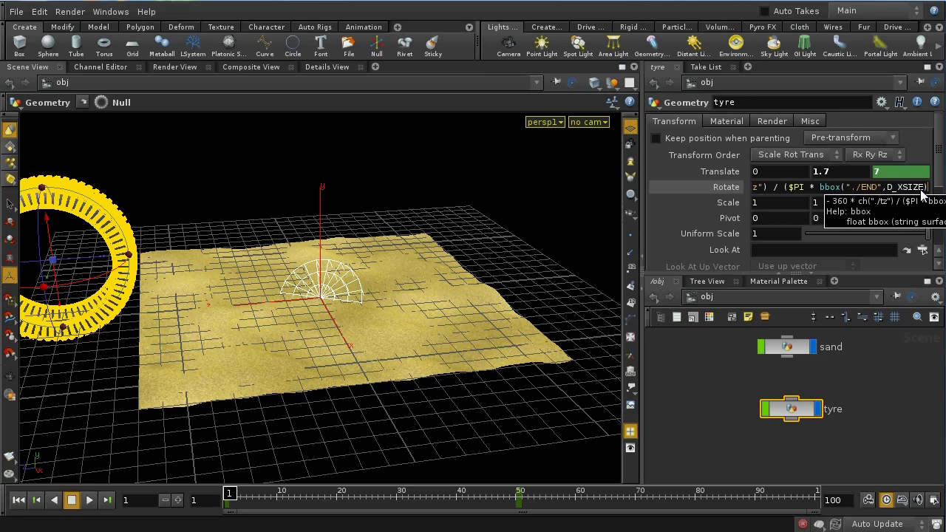
key(Return)
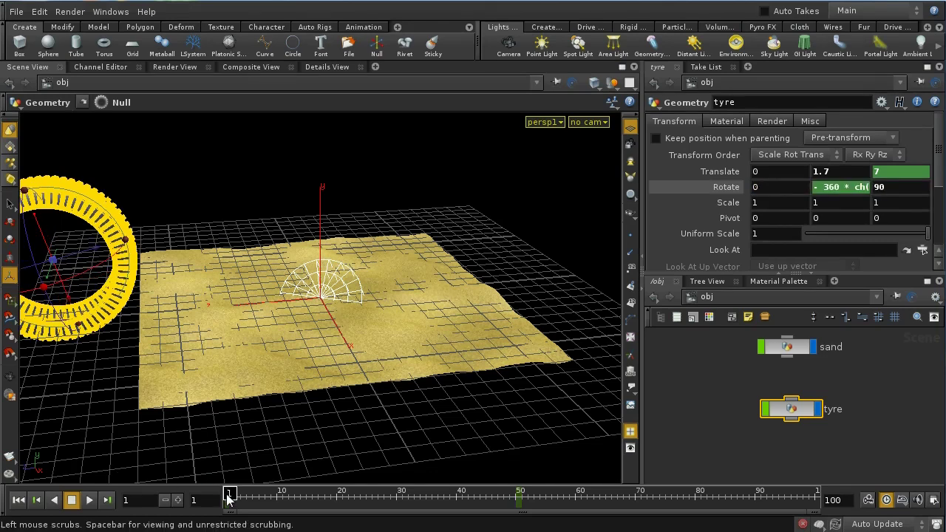
mouse_move(227, 499)
mouse_down()
mouse_move(398, 500)
mouse_move(278, 506)
mouse_move(359, 512)
mouse_move(446, 507)
mouse_move(225, 513)
mouse_up()
double_click(794, 409)
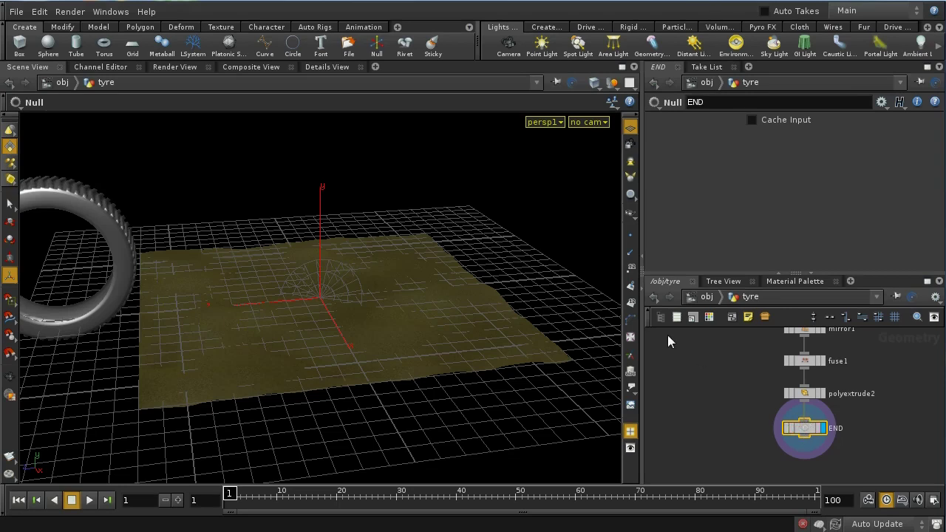
click(706, 298)
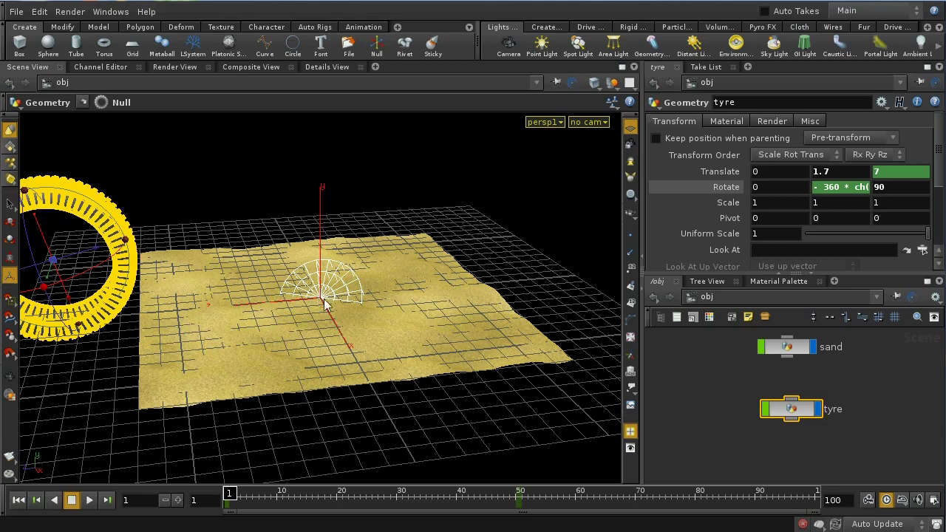
Step: Make the sand object an RBD Object from the Rigid Bodies shelf
middle_drag(835, 374, 844, 422)
middle_drag(829, 381, 816, 364)
click(785, 378)
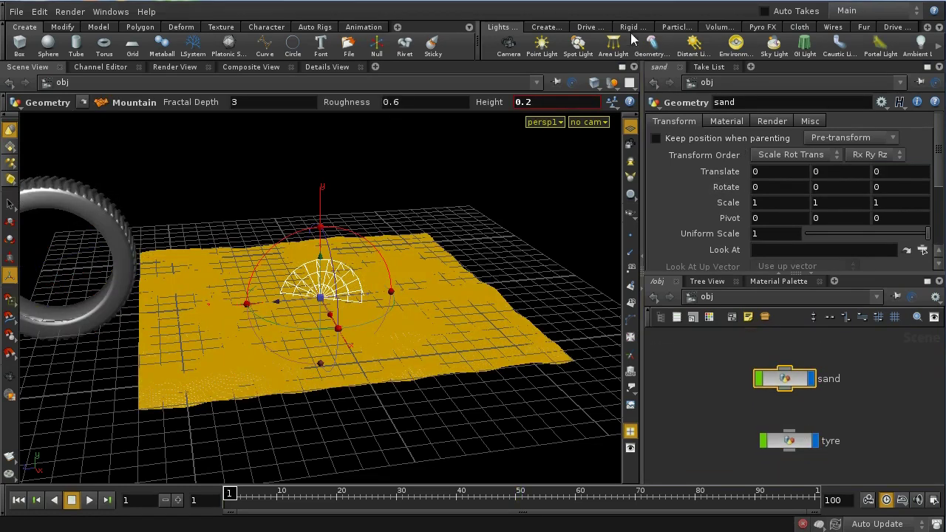
click(633, 26)
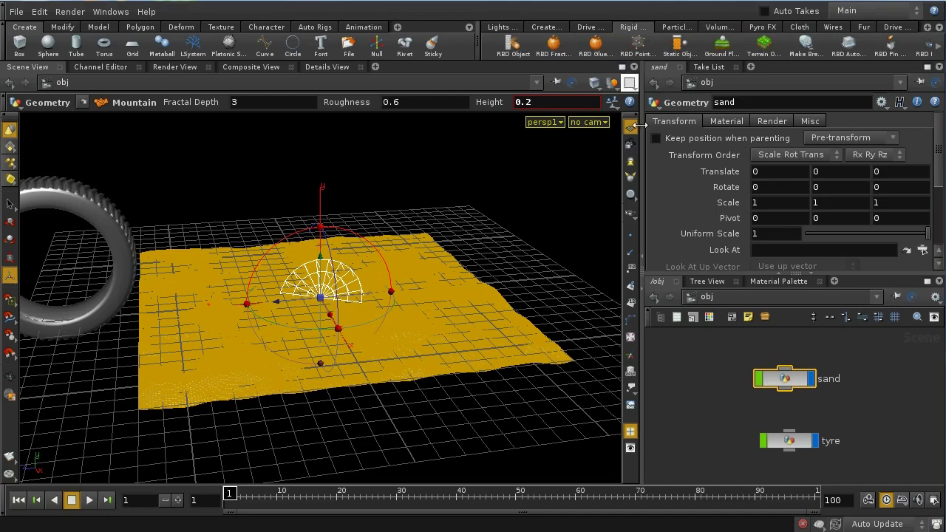
click(517, 52)
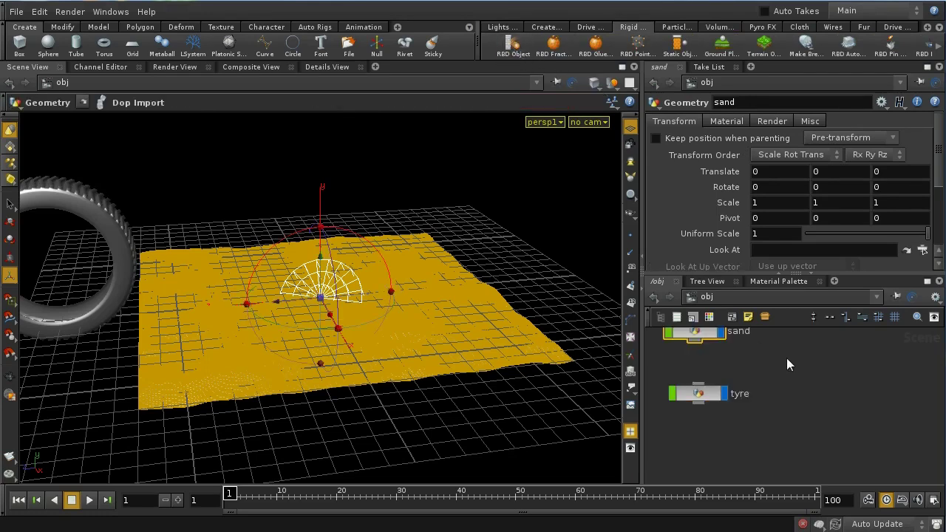
Step: Inside AutoDopNetwork, delete merge2, rigidbodysolver1, merge1 and gravity1, keeping only sand
mouse_move(786, 362)
middle_down()
mouse_move(793, 444)
mouse_move(850, 447)
mouse_move(830, 397)
mouse_move(777, 353)
middle_up()
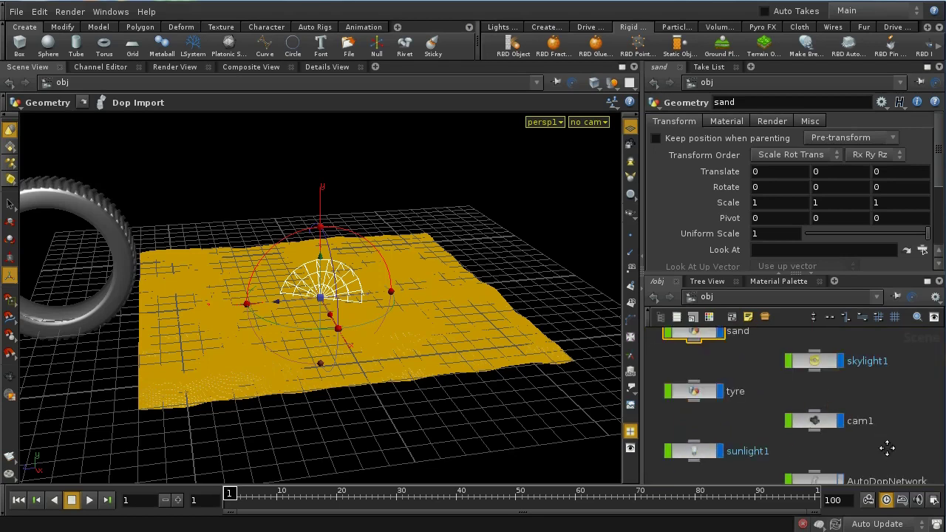
middle_drag(883, 446, 867, 430)
double_click(818, 405)
middle_drag(880, 318, 881, 444)
middle_drag(879, 374, 870, 407)
scroll(893, 443, down, 2)
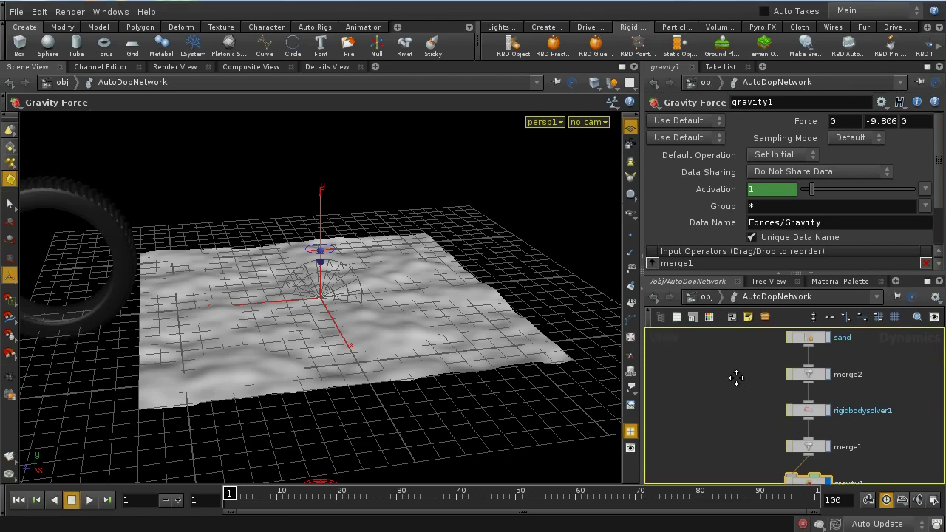
middle_drag(737, 369, 736, 375)
drag(739, 349, 864, 472)
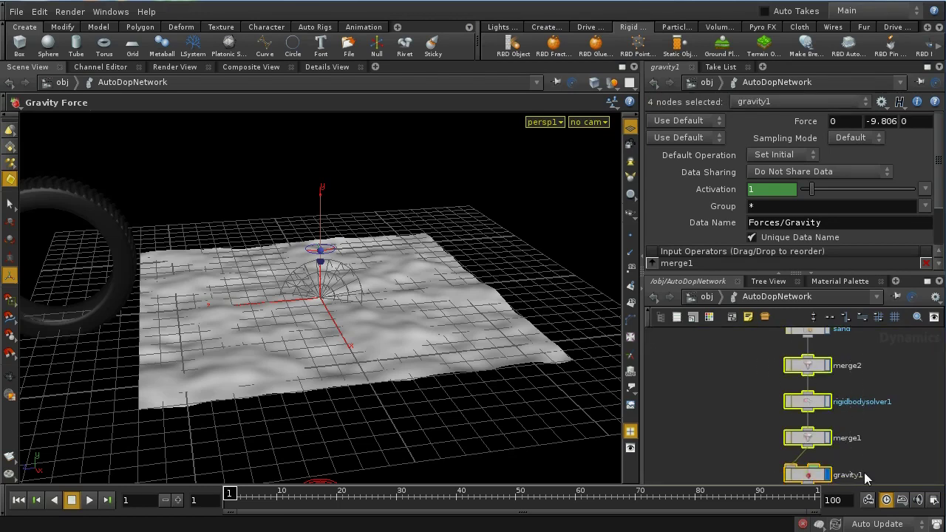
key(Delete)
key(h)
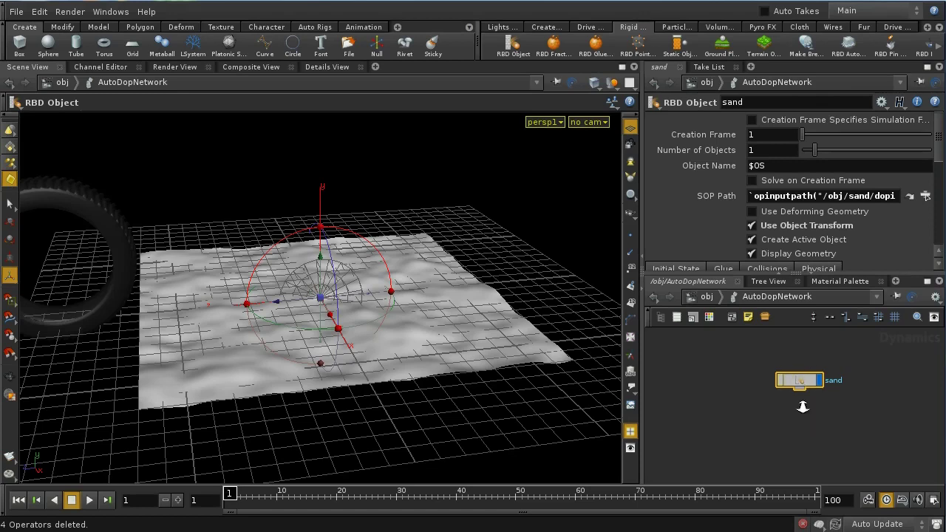
Step: Add a SOP Solver, sopsolver1, below the sand node and wire sand into it
scroll(804, 415, up, 2)
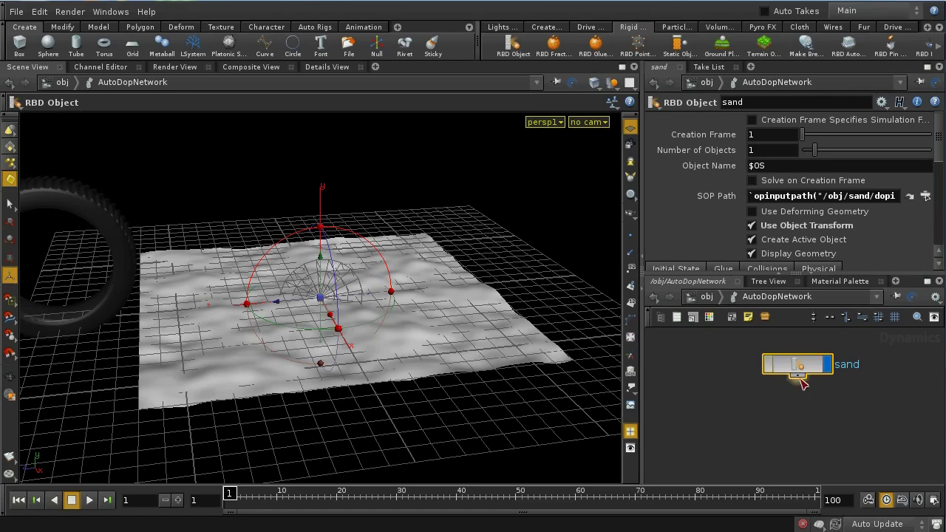
key(Tab)
text(sop)
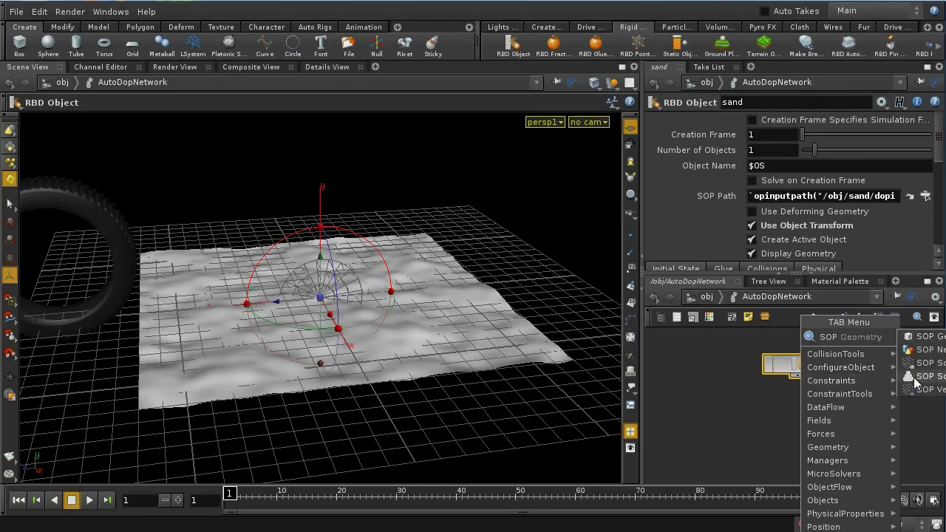
click(921, 376)
click(800, 410)
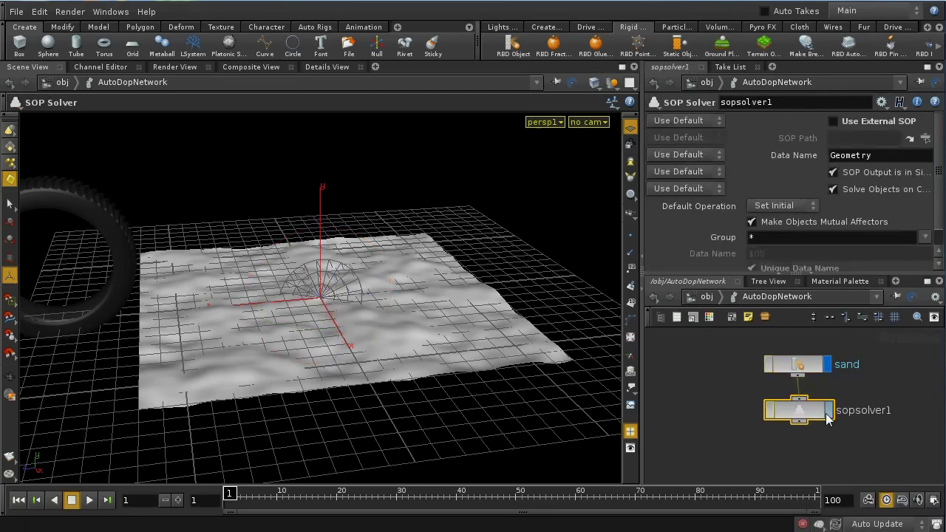
drag(803, 414, 803, 423)
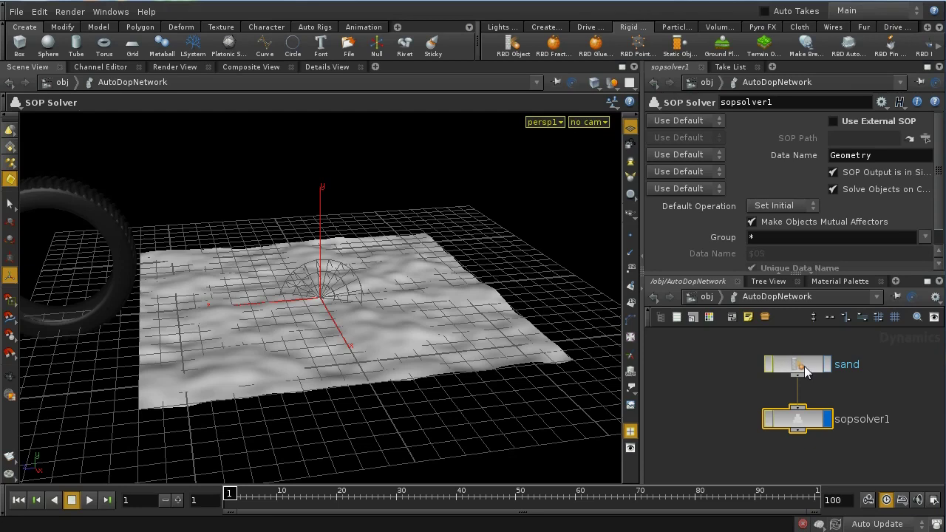
drag(798, 375, 806, 421)
Step: Inside sopsolver1, add an Object Merge node with Transform set to Into This Object
double_click(805, 421)
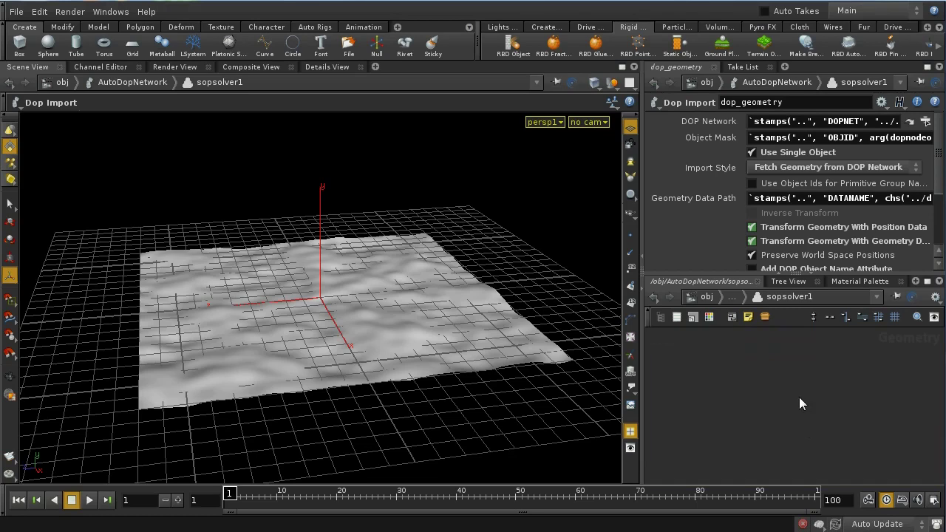
scroll(799, 403, up, 2)
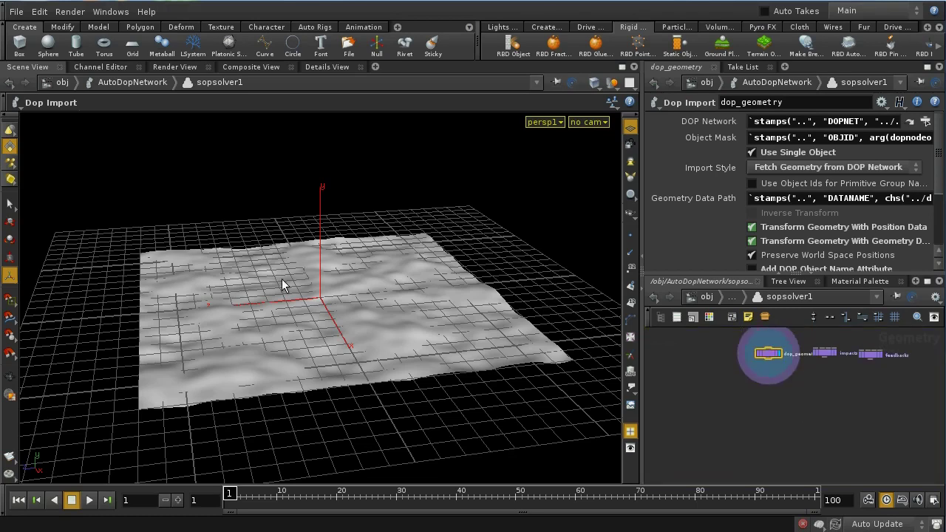
scroll(789, 414, up, 2)
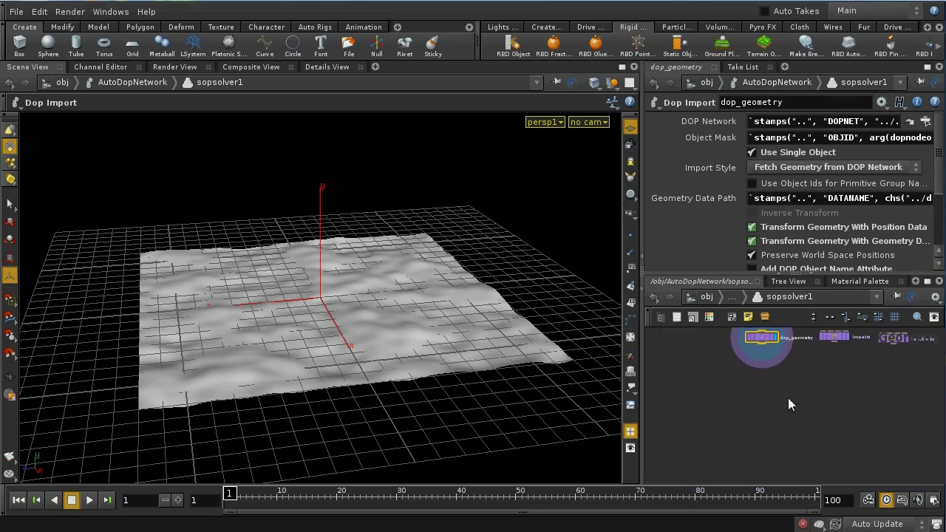
key(Tab)
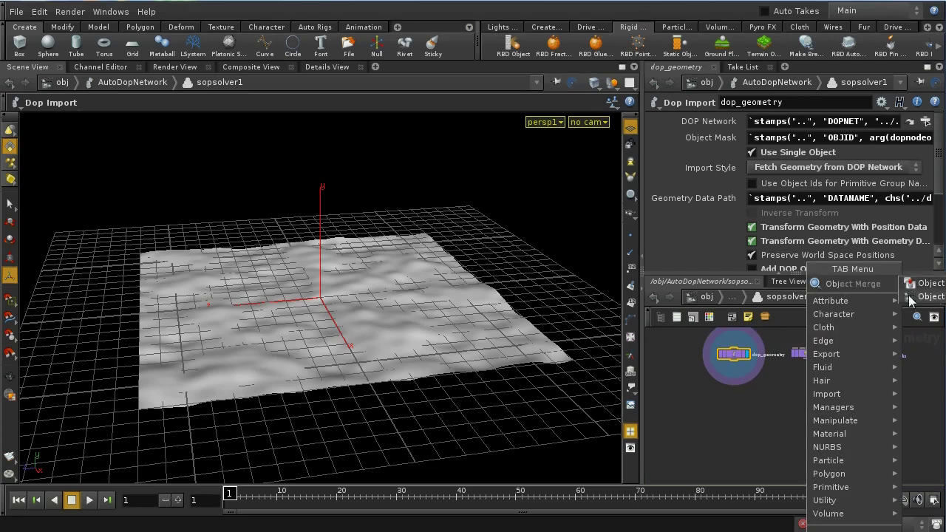
click(924, 283)
click(817, 404)
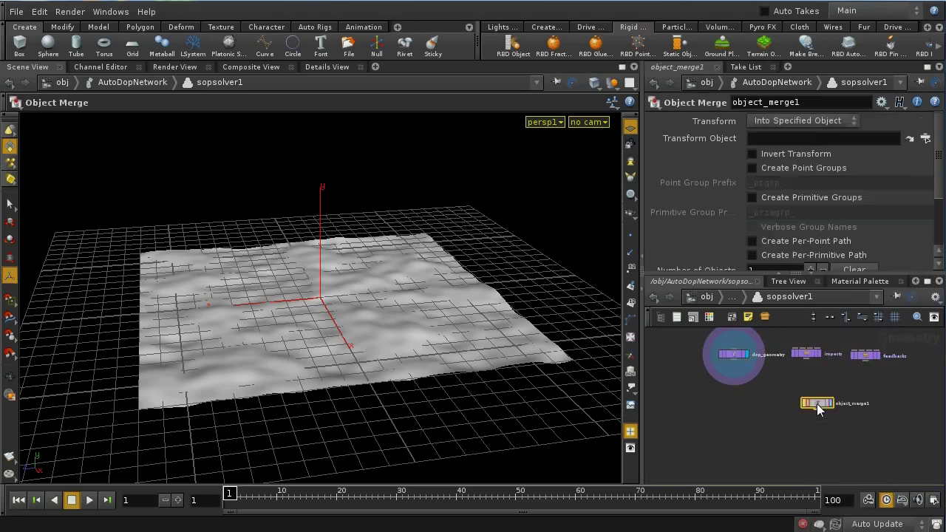
click(853, 120)
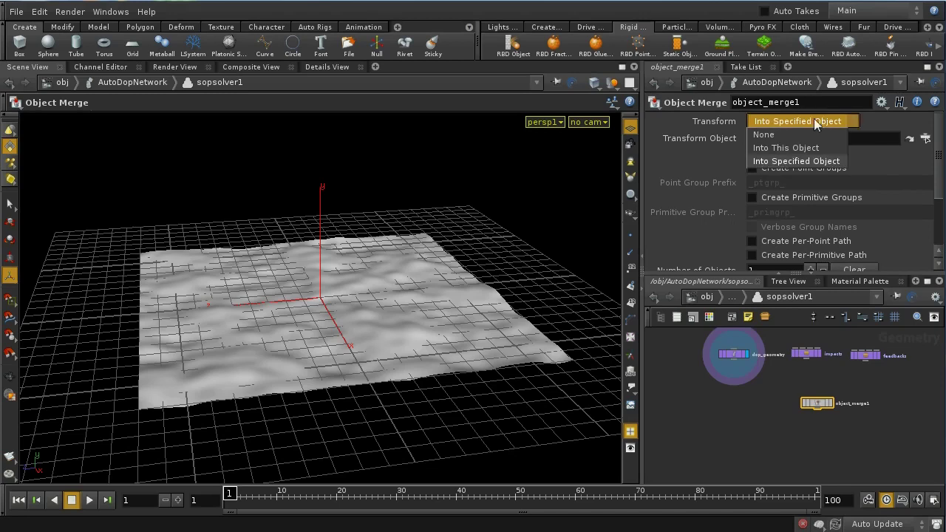
click(769, 148)
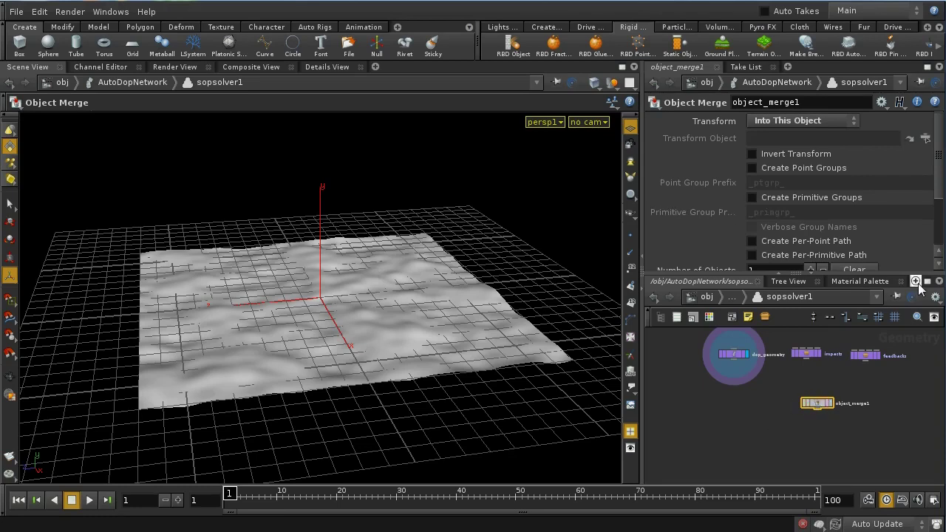
Step: Set Object 1 to /obj/tyre and display object_merge1's output
drag(936, 193, 938, 235)
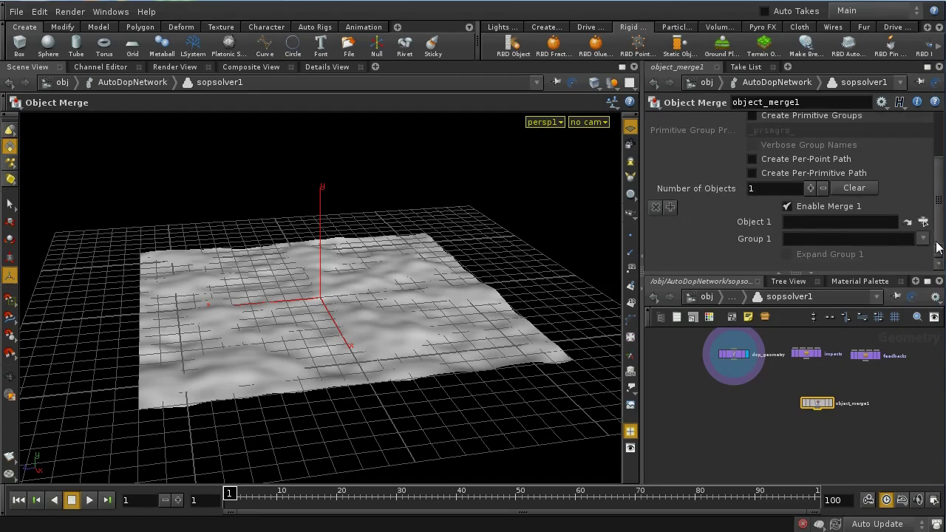
click(923, 221)
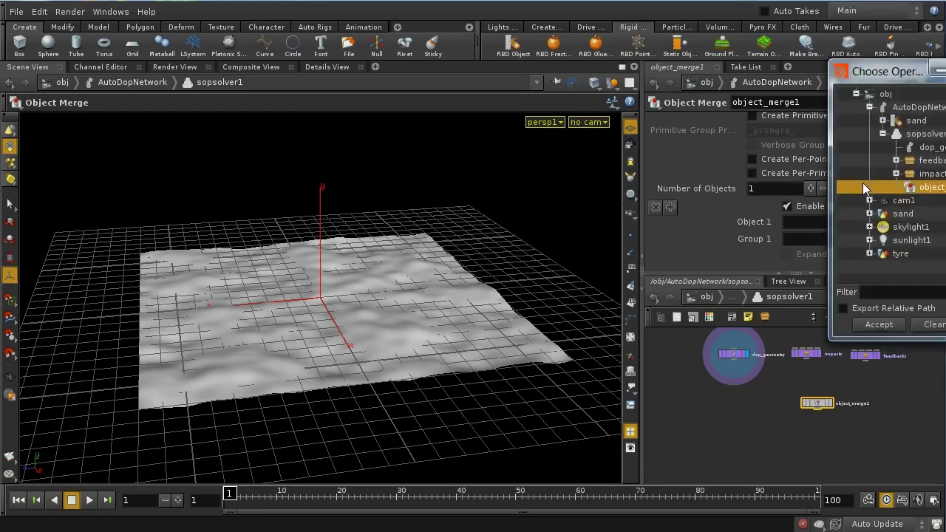
click(886, 254)
click(891, 322)
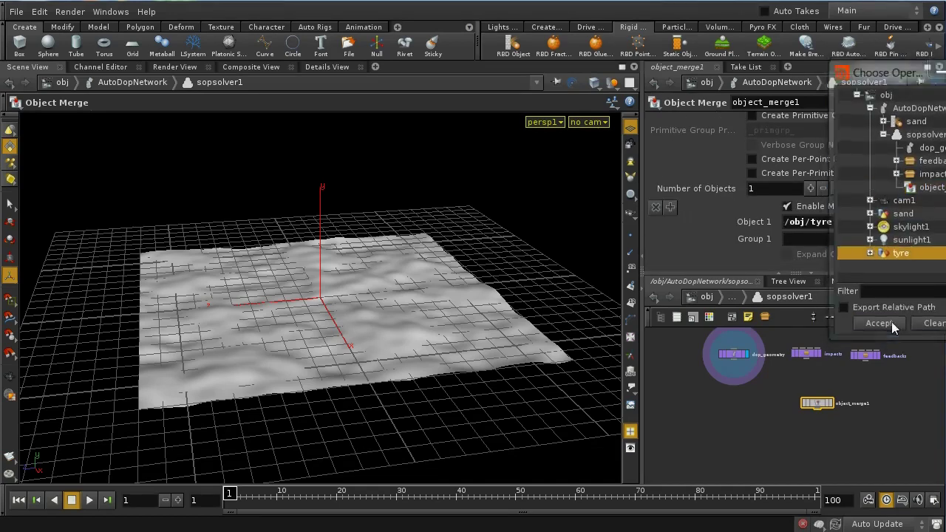
click(831, 404)
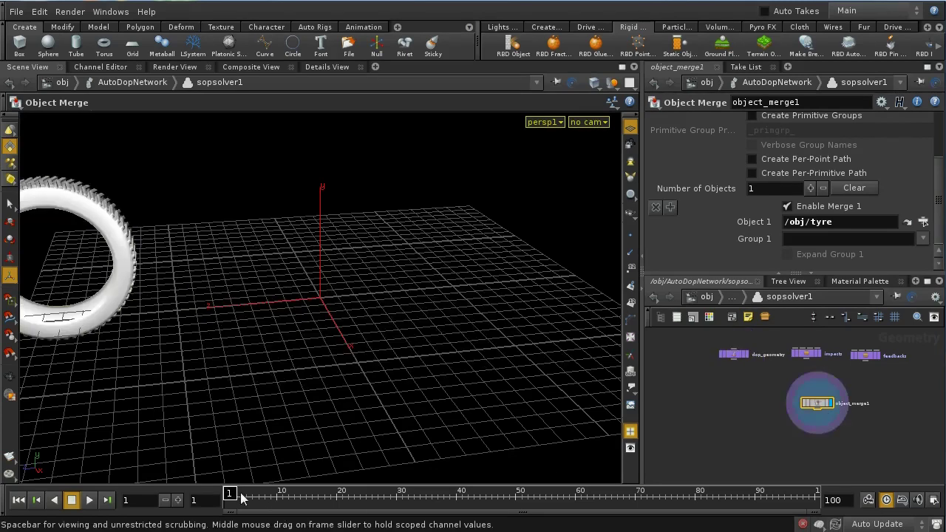
Step: Scrub the timeline to watch the tyre move, then reposition object_merge1 in the network
drag(238, 497, 447, 501)
drag(299, 507, 226, 509)
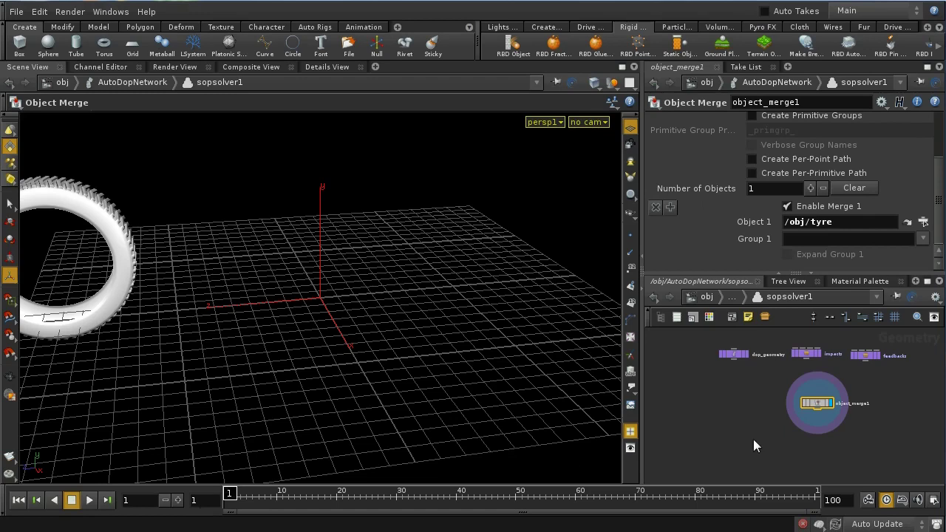
middle_drag(765, 447, 765, 438)
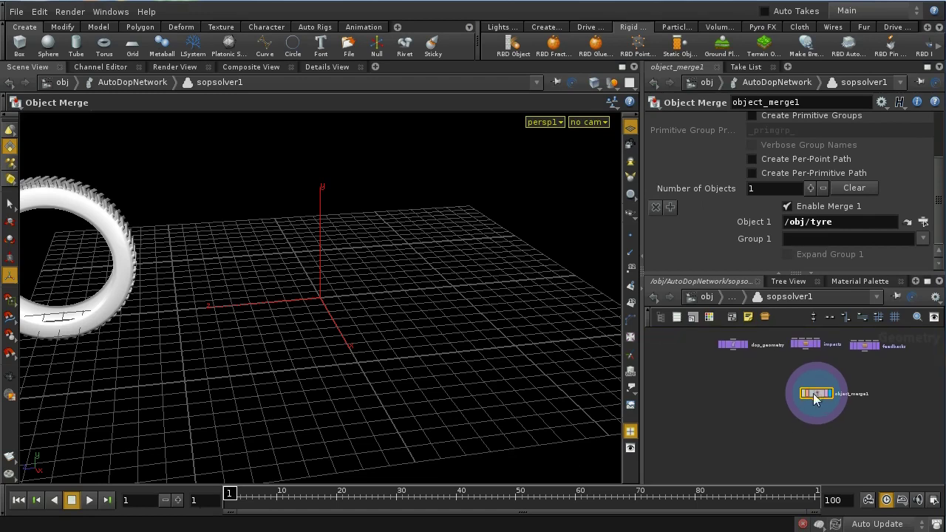
drag(816, 399, 850, 391)
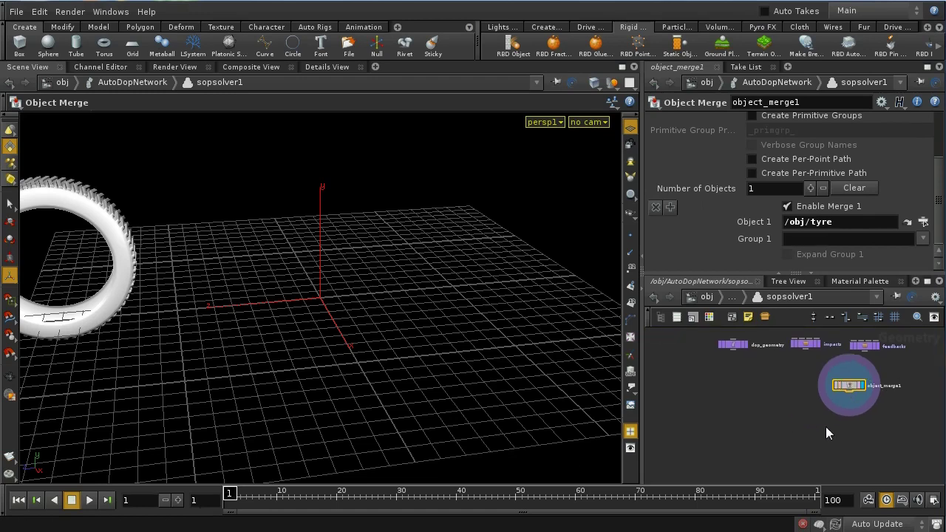
scroll(838, 433, up, 3)
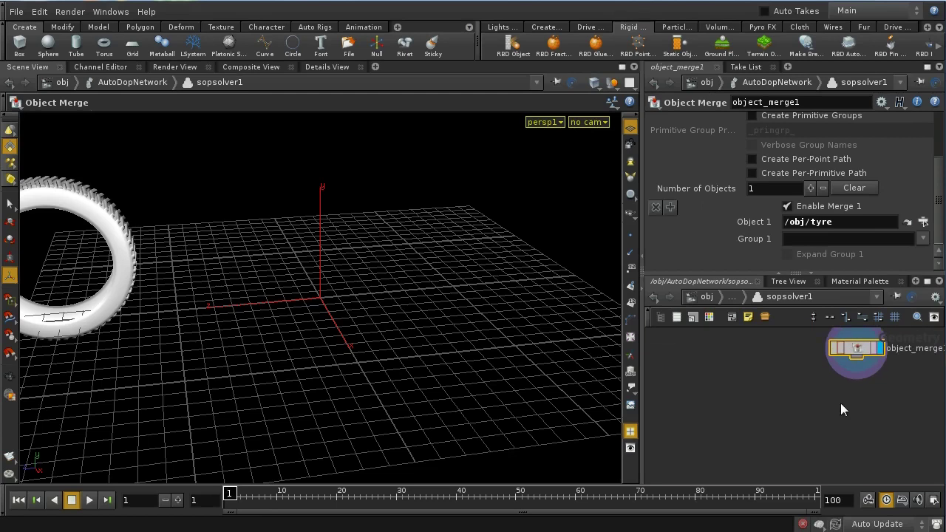
middle_drag(783, 437, 807, 421)
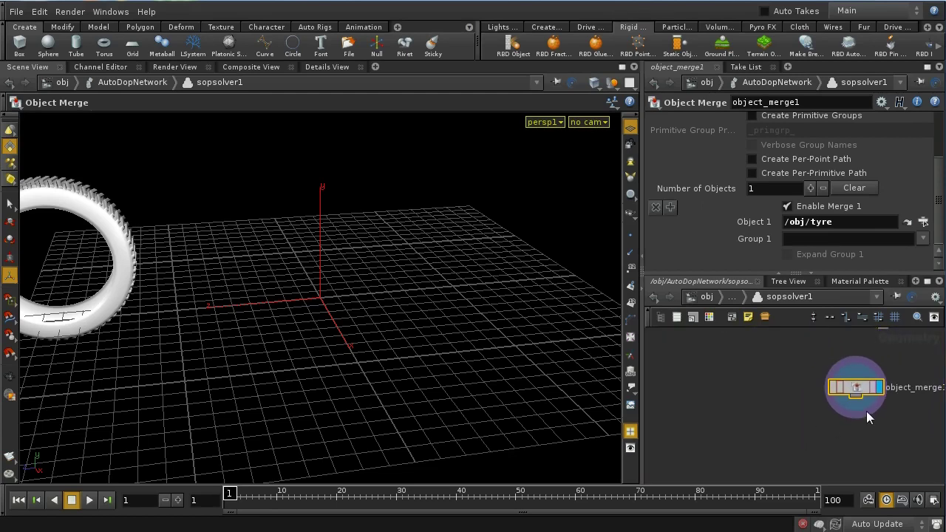
Step: Add a displayed attribcreate1 under object_merge1 with attribute newy and value $TY
key(Tab)
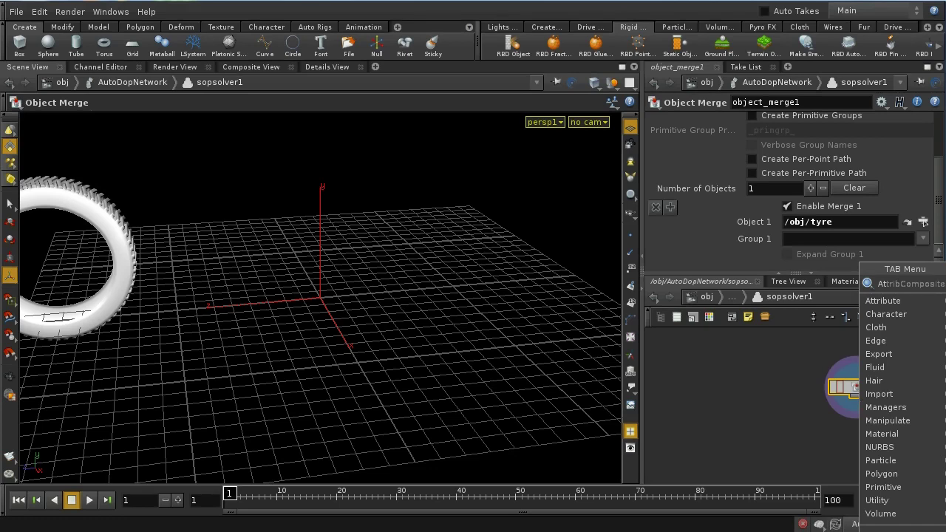
key(Return)
click(862, 432)
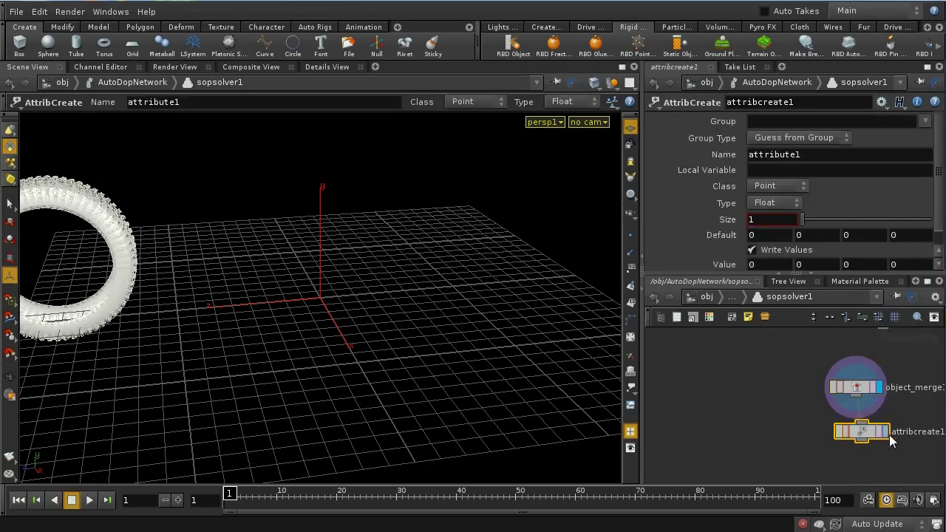
click(886, 435)
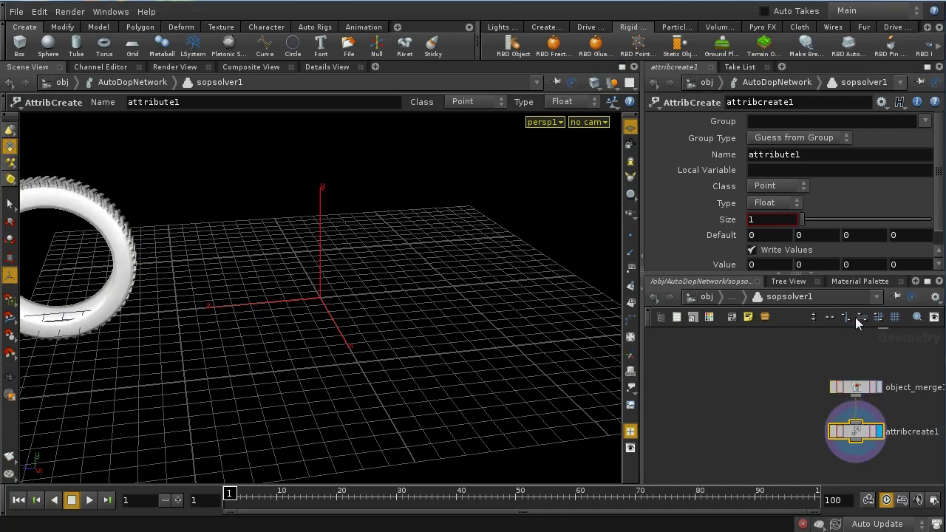
double_click(790, 159)
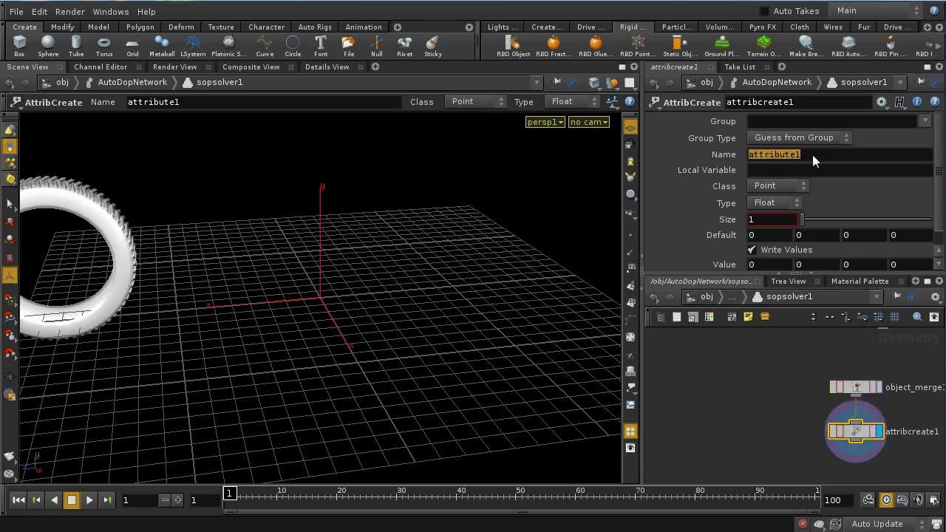
text(newy)
key(Return)
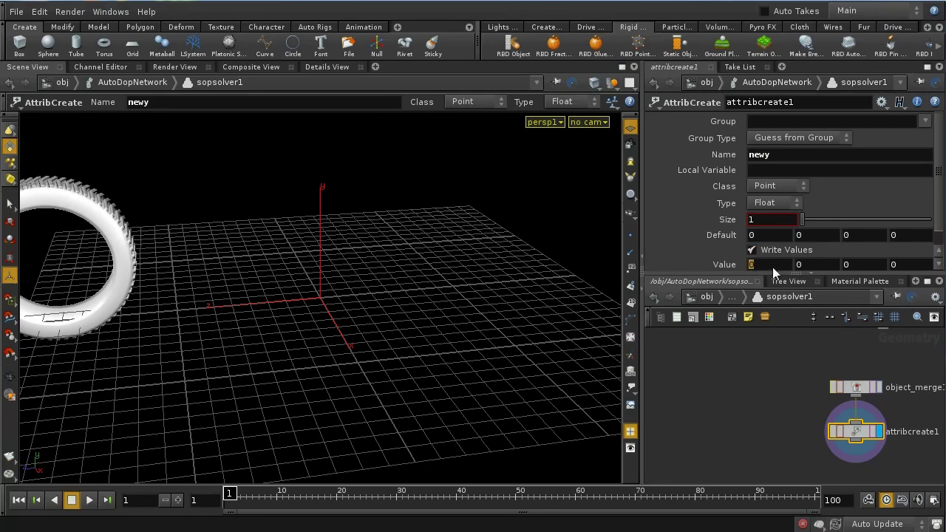
text($TY)
key(Return)
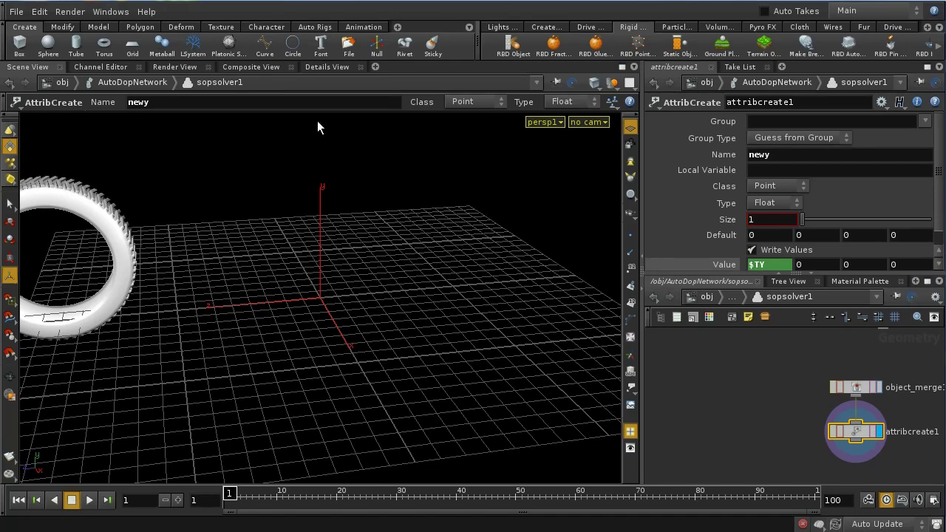
Step: Check the newy values in the Details View spreadsheet, then set newy's default to 100
click(329, 67)
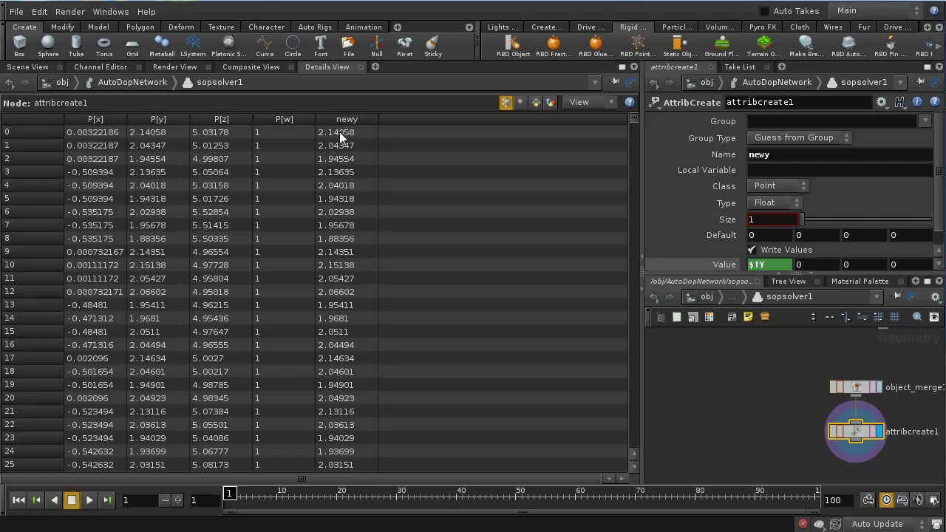
click(25, 67)
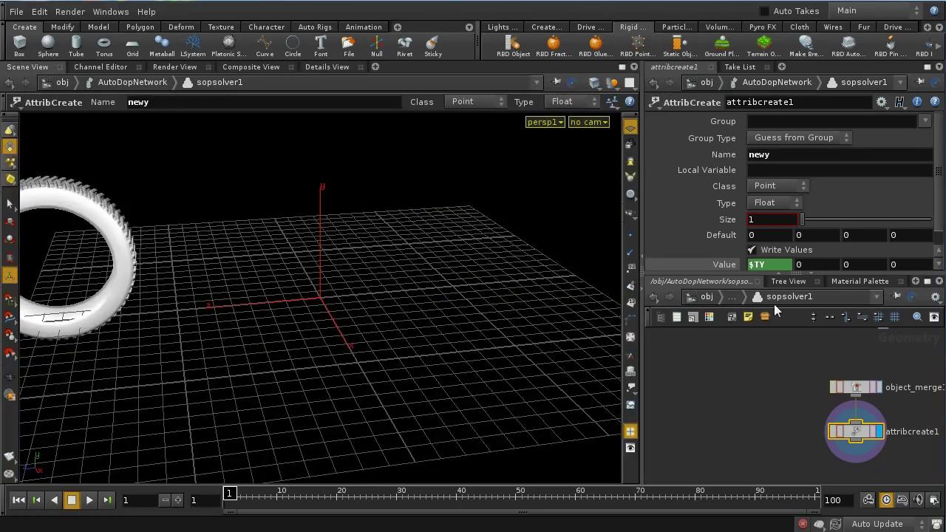
scroll(787, 219, down, 1)
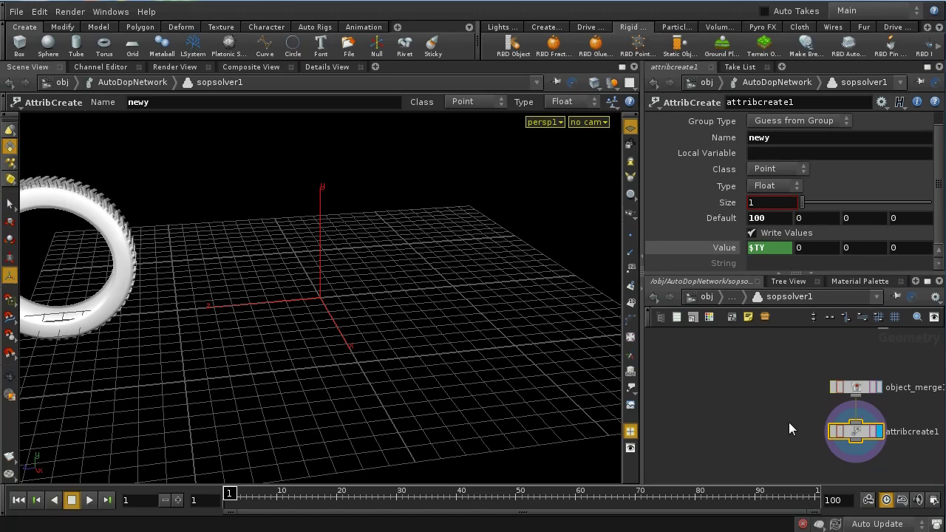
middle_drag(766, 431, 783, 410)
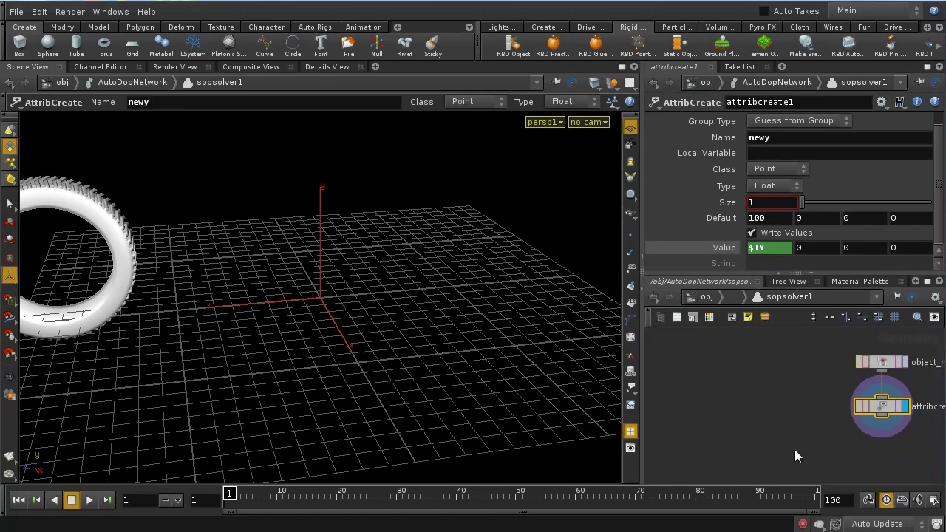
Step: Add attribtransfer1 and wire attribcreate1 and dop_geometry into its inputs
key(Tab)
mouse_move(850, 301)
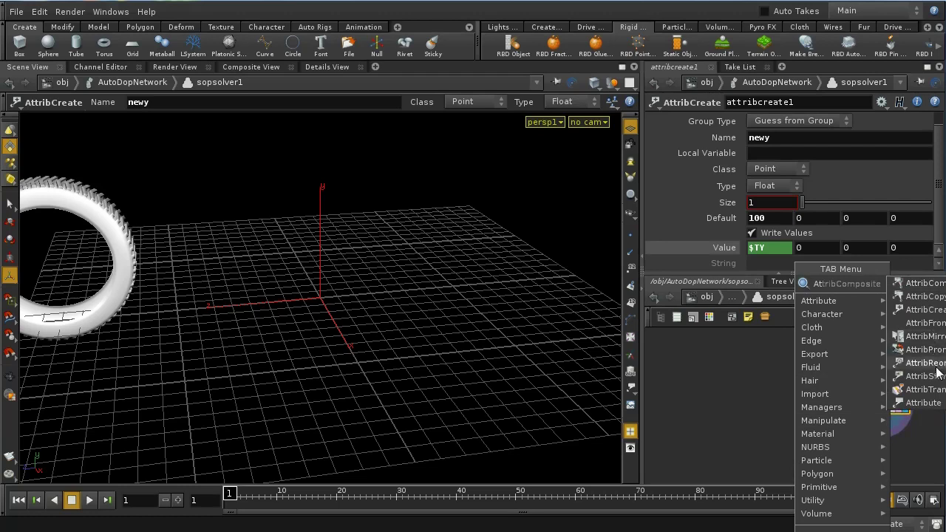
click(924, 389)
click(846, 452)
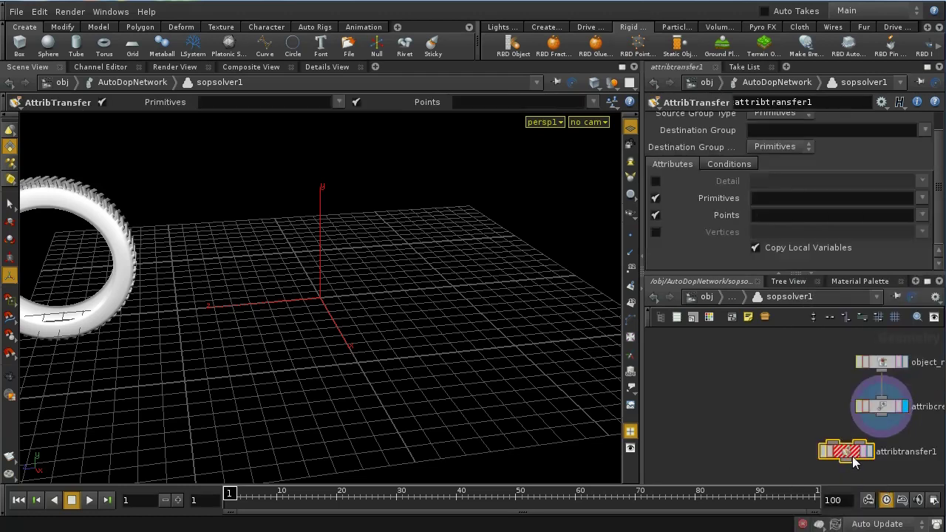
drag(882, 418, 866, 442)
middle_drag(816, 416, 852, 466)
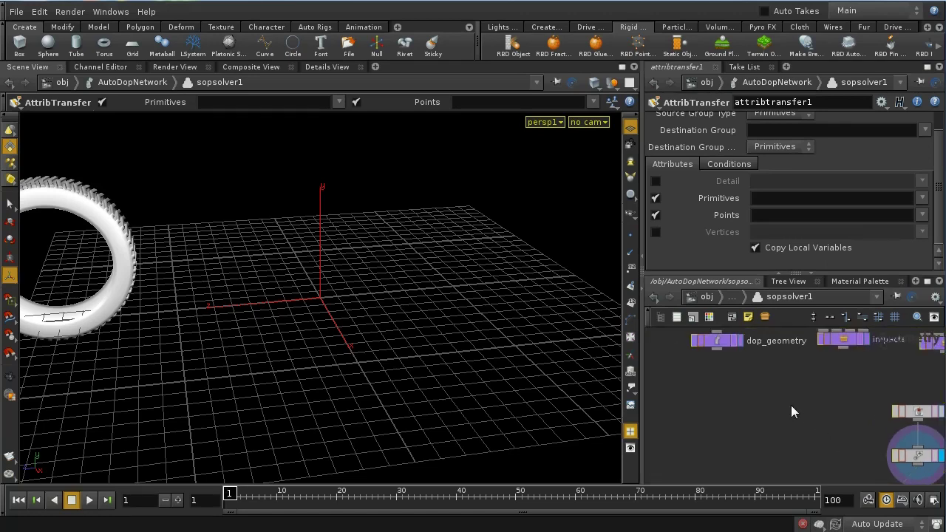
scroll(791, 405, down, 3)
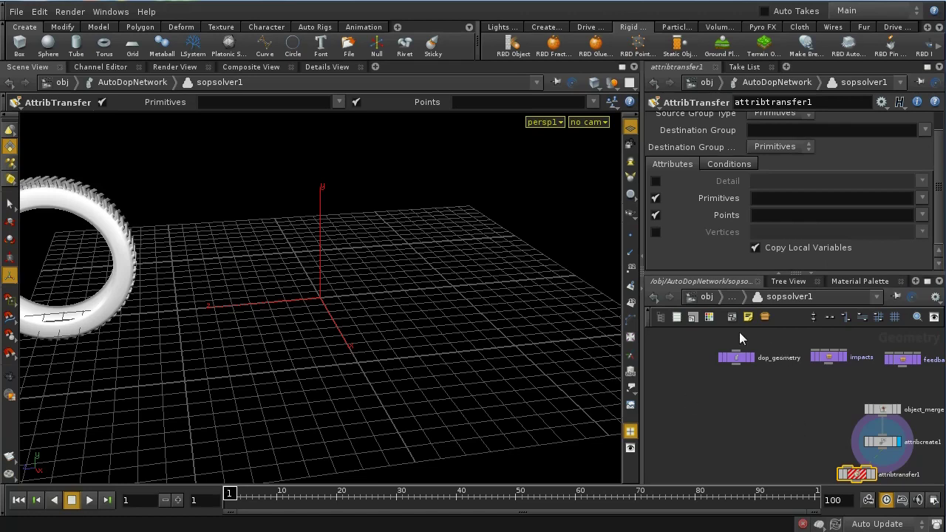
middle_drag(750, 365, 742, 394)
scroll(782, 398, up, 2)
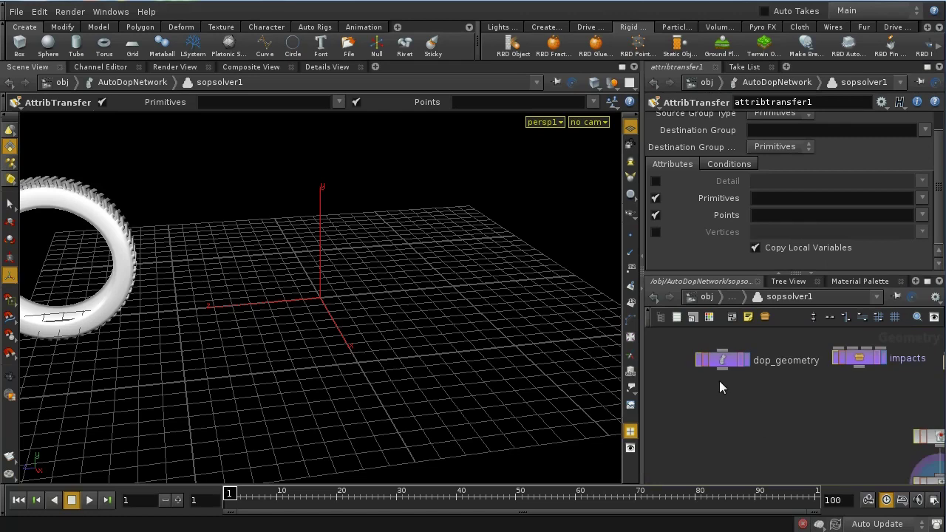
middle_drag(809, 436, 776, 391)
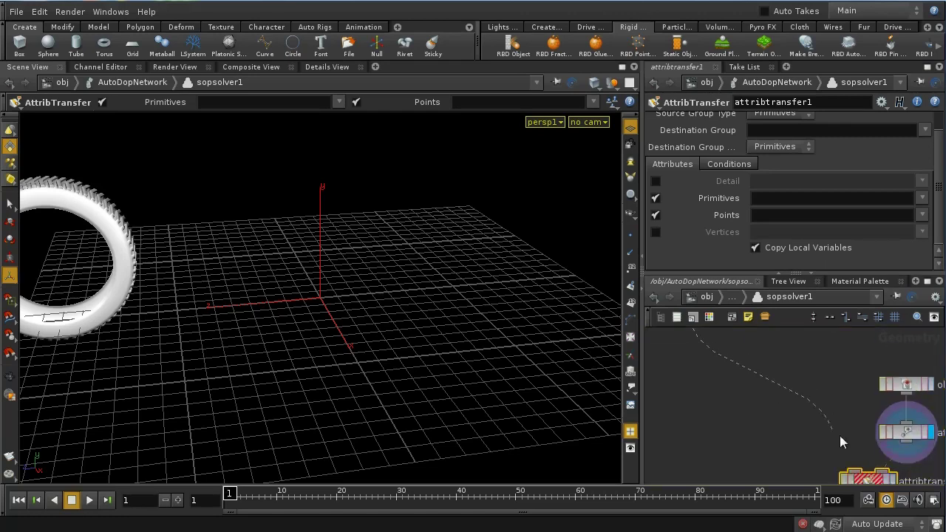
middle_drag(851, 437, 836, 403)
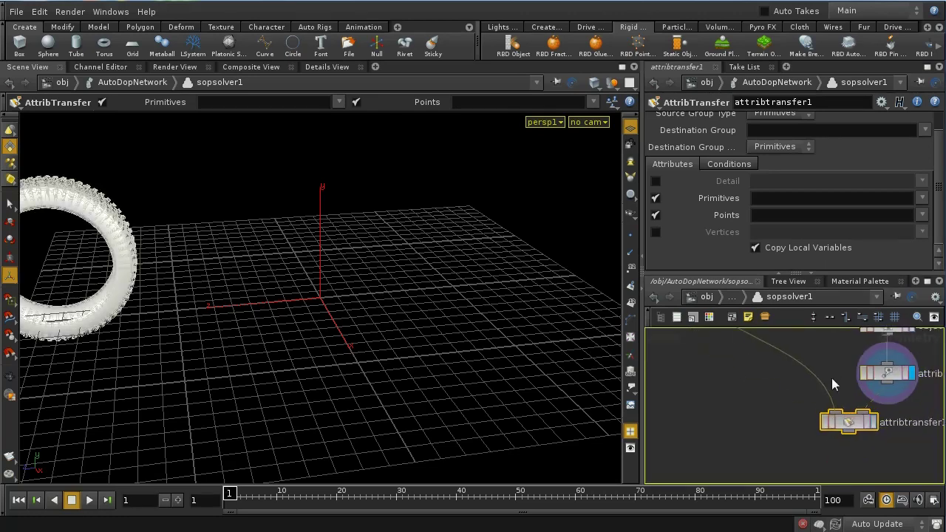
Step: Turn off Primitives, transfer only the newy point attribute, and display attribtransfer1
click(655, 199)
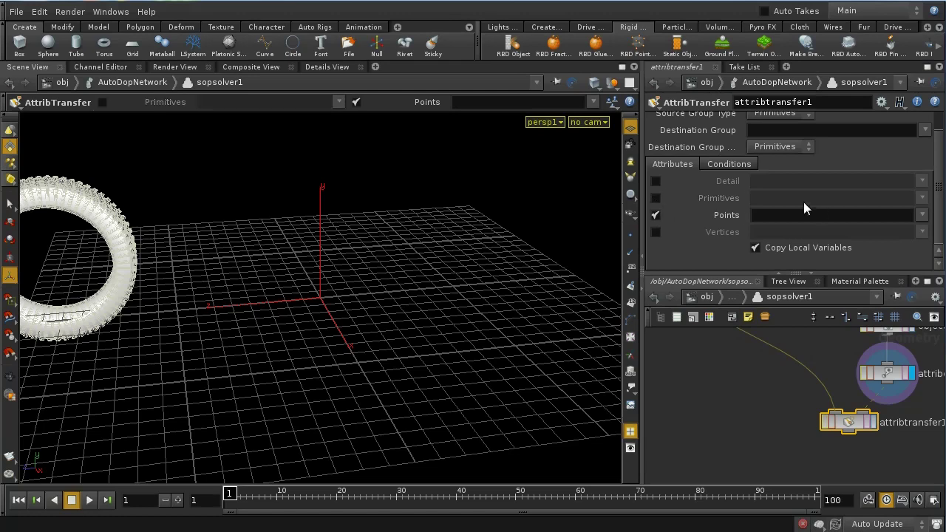
click(922, 215)
click(925, 229)
click(873, 423)
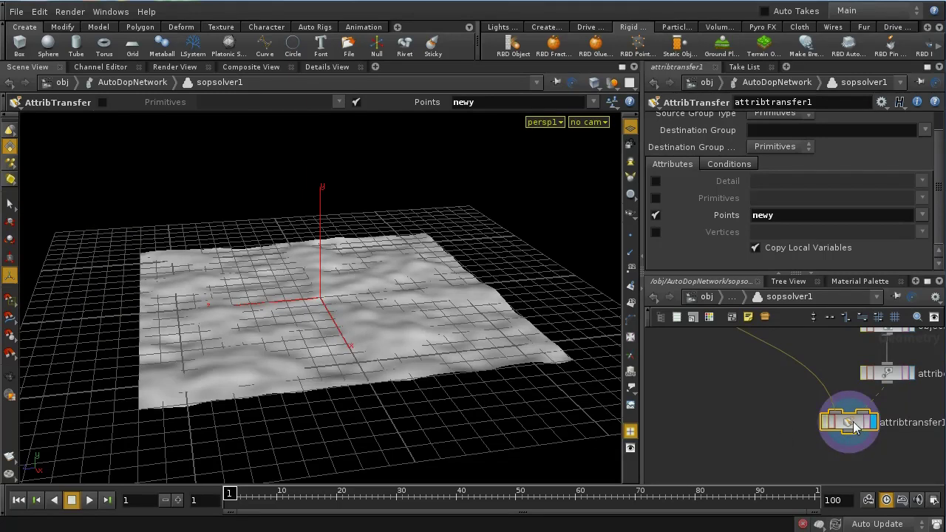
Step: Change attribtransfer1's Distance Threshold from 10 to 1 on the Conditions tab
click(725, 163)
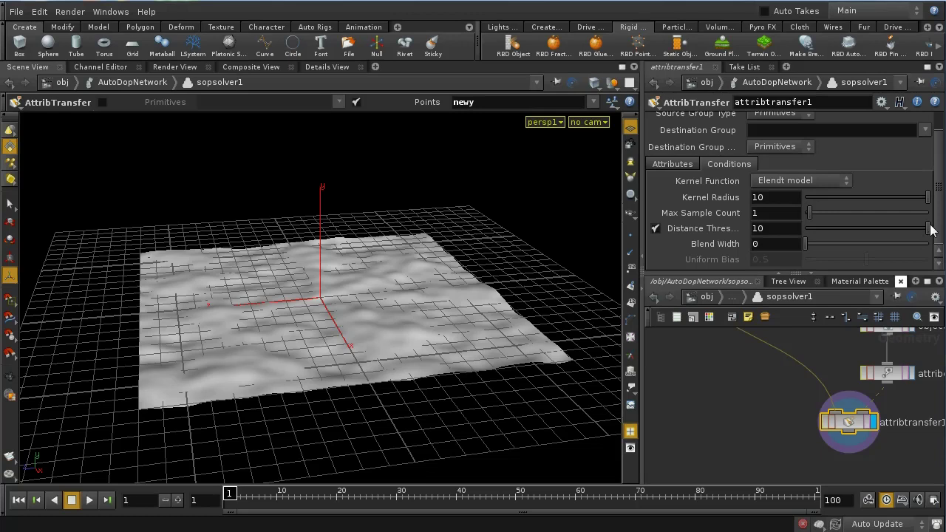
click(787, 229)
key(BackSpace)
key(Return)
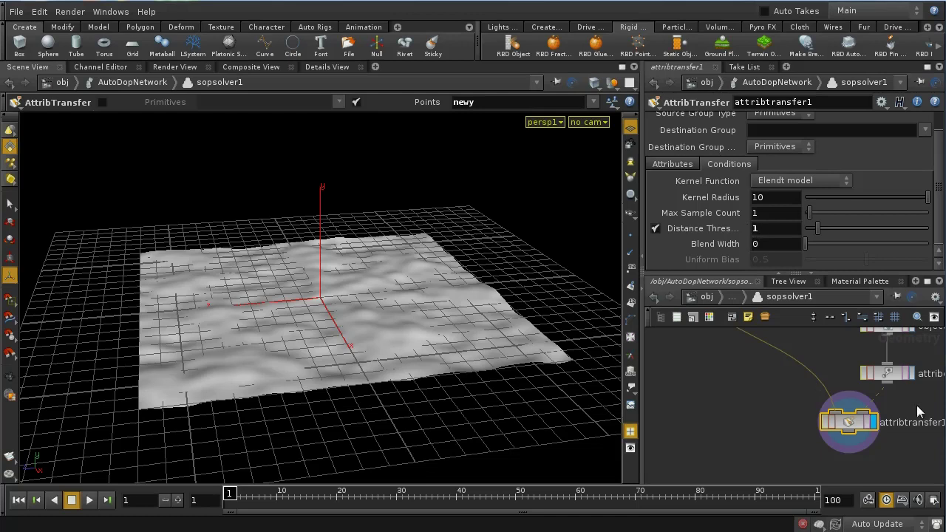
middle_drag(916, 408, 836, 439)
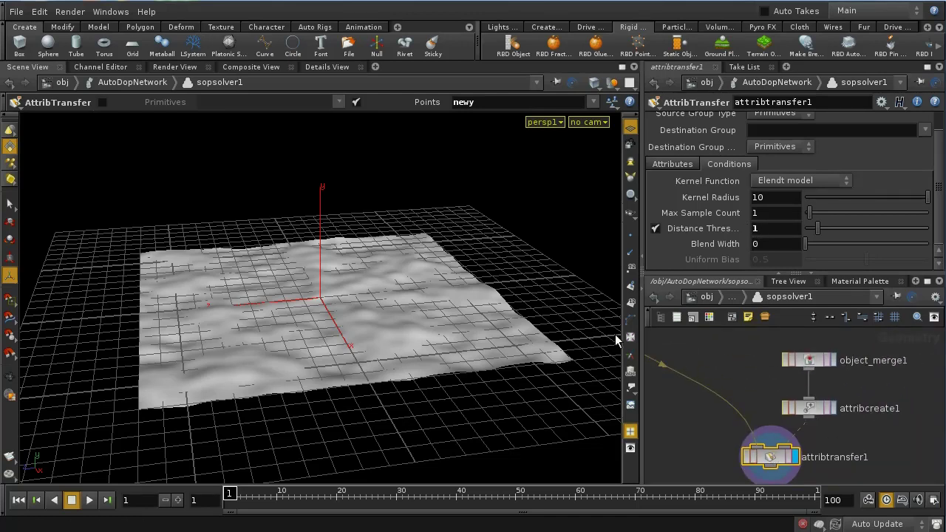
Step: Compare attribtransfer1's transferred newy point values with attribcreate1's in the Details View spreadsheet
click(332, 67)
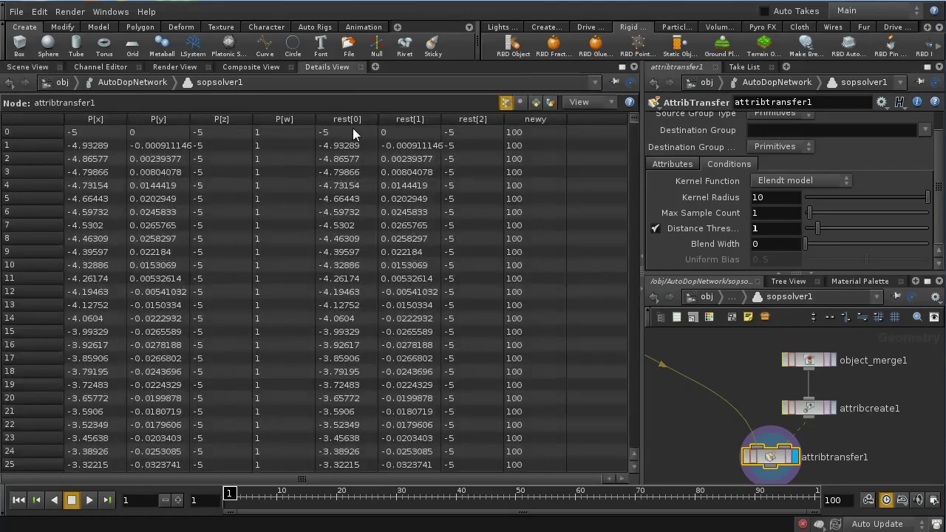
drag(635, 121, 655, 441)
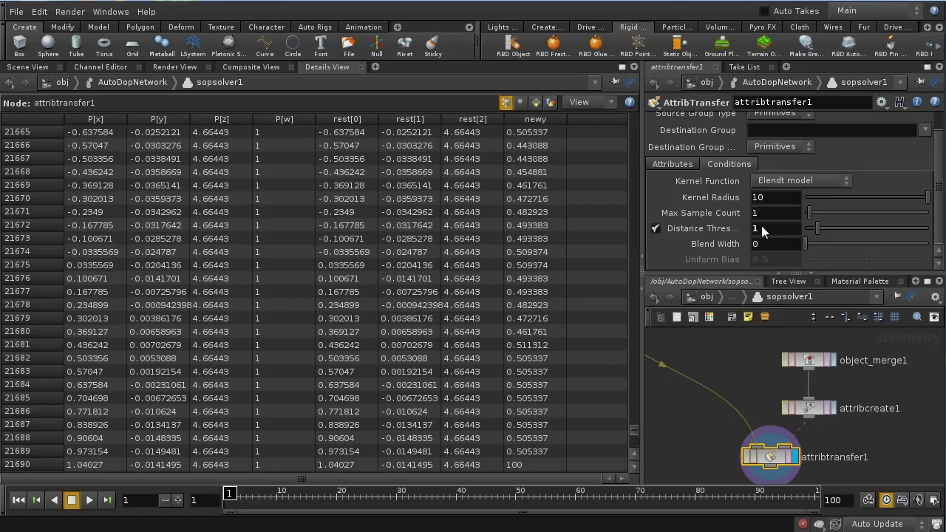
click(810, 405)
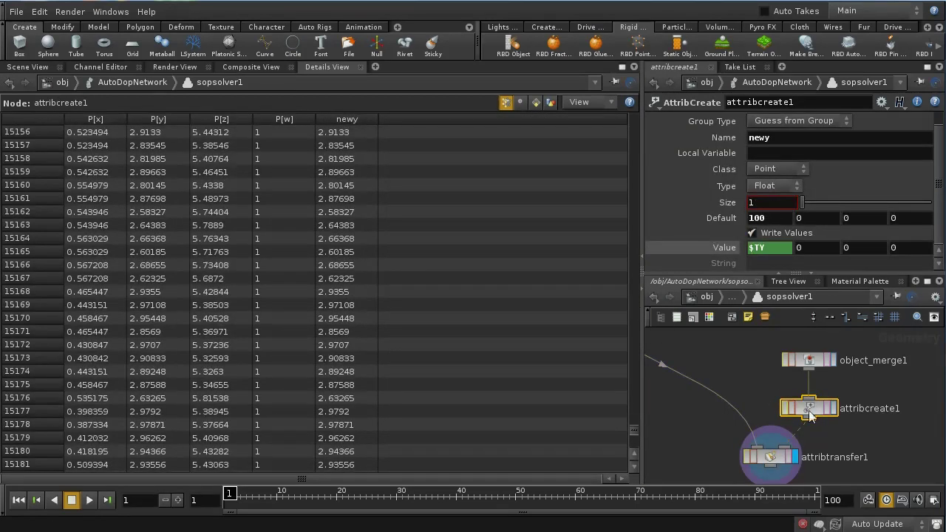
click(781, 461)
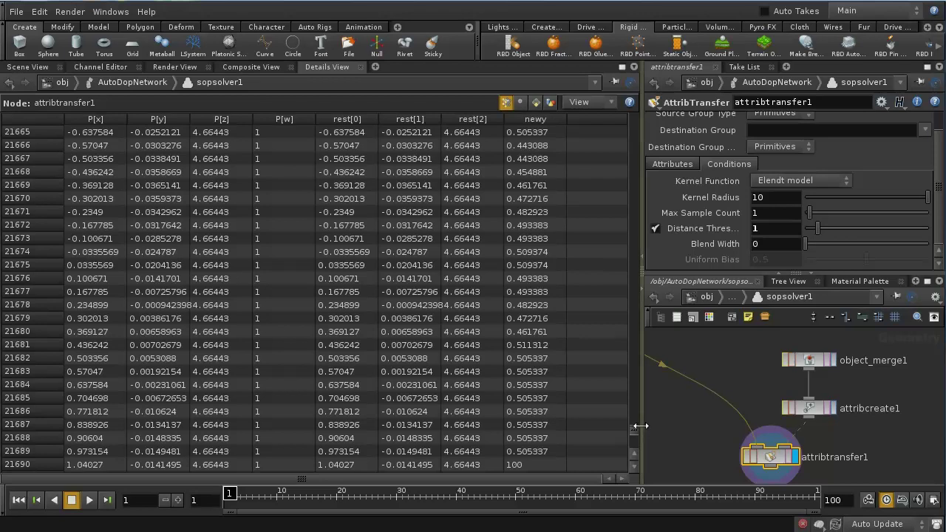
drag(639, 431, 637, 441)
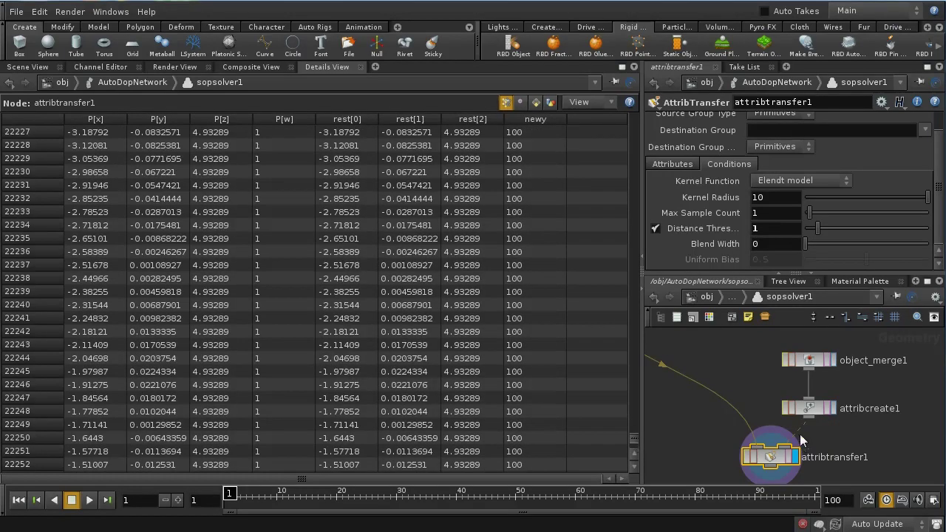
middle_drag(843, 452, 774, 391)
Step: Add a Point node below attribtransfer1
key(Tab)
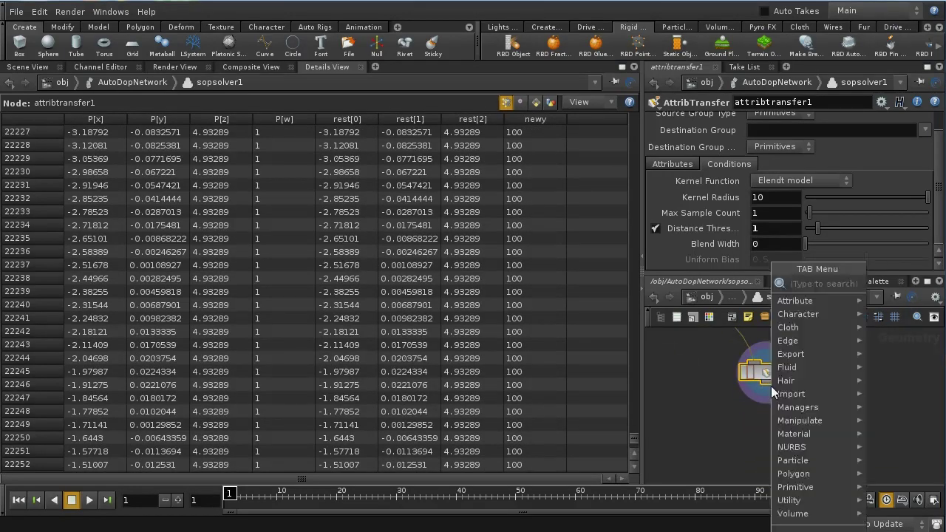
text(Point)
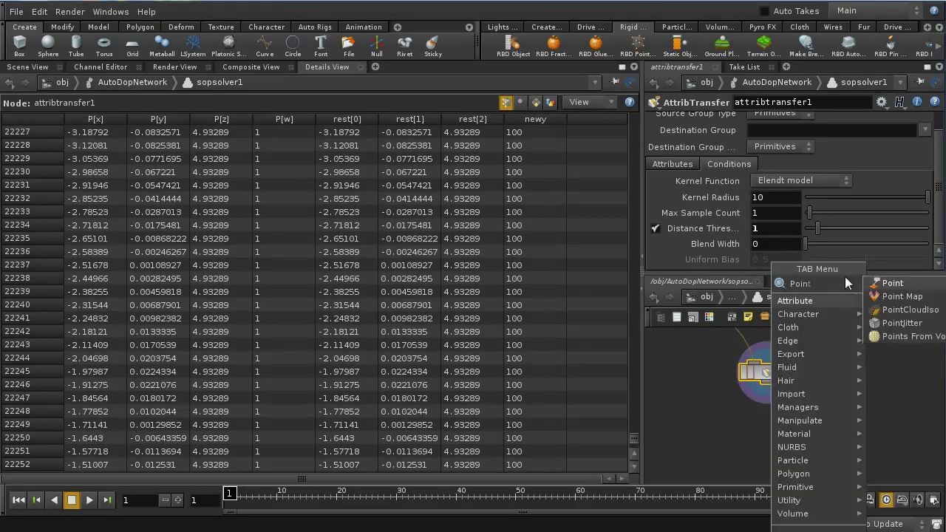
click(893, 283)
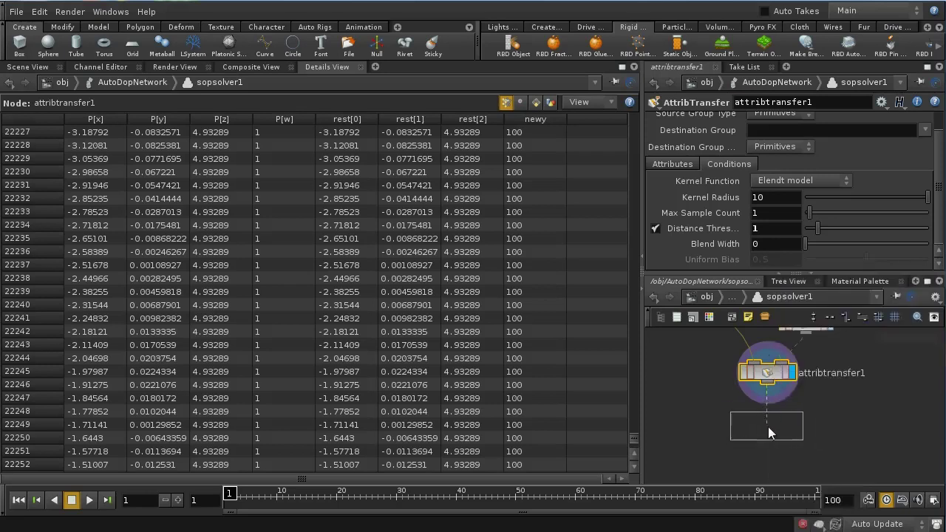
click(768, 426)
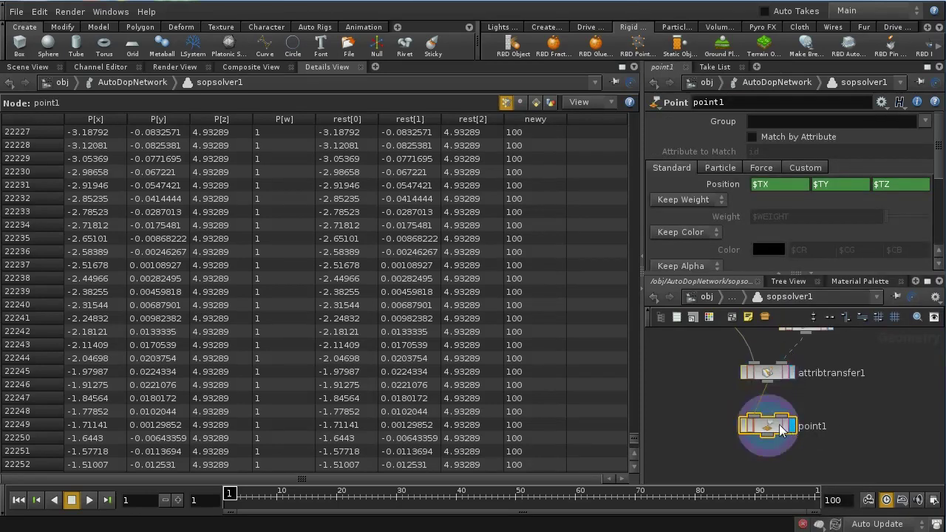
middle_drag(696, 346, 715, 386)
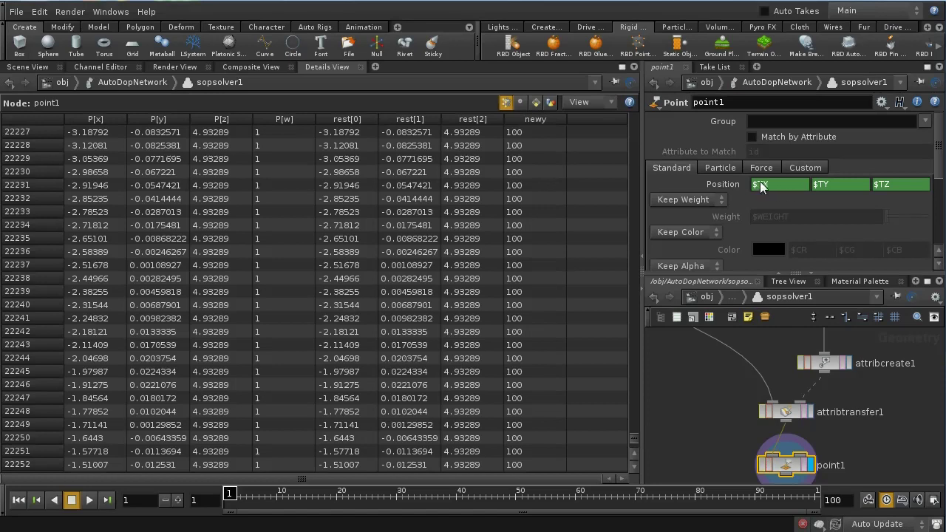
Step: Set the point node's Position Y to min($TY, $NEWY) and return to the object level
click(815, 190)
text(min()
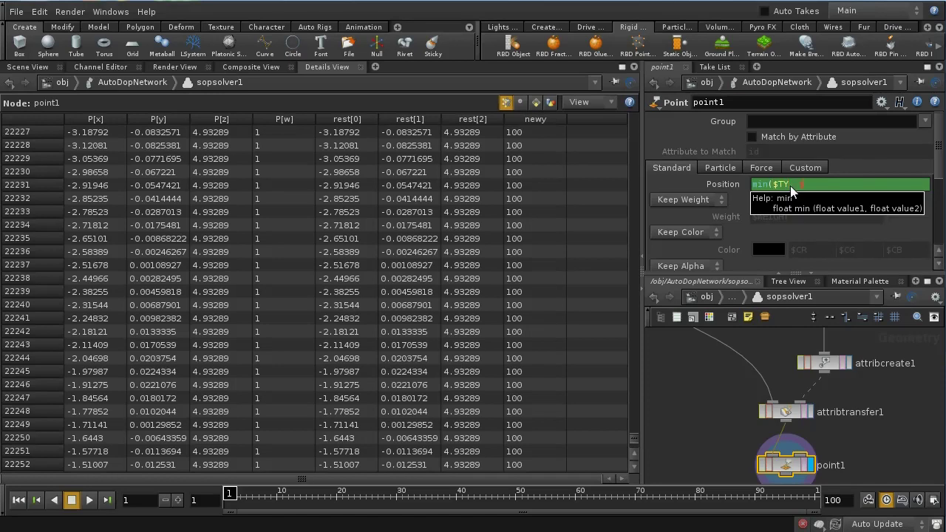
text(, $NEWY))
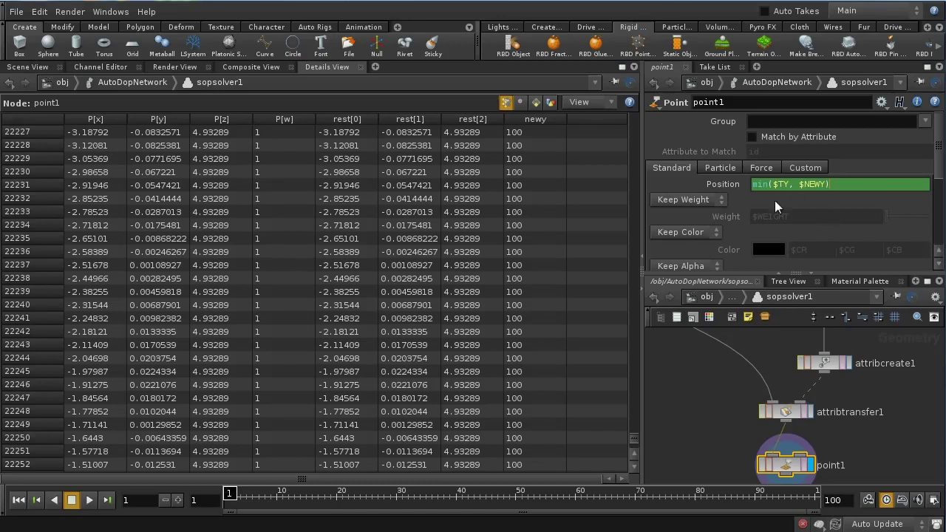
key(Return)
click(714, 299)
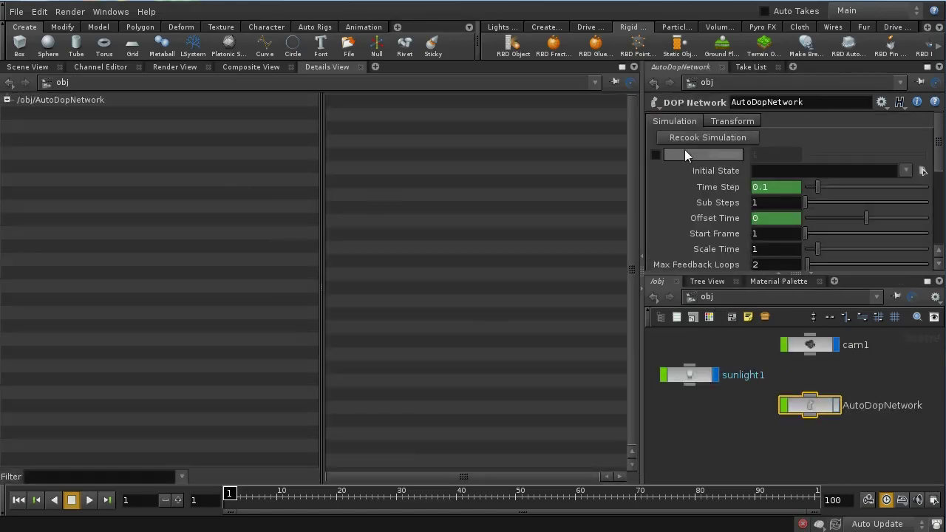
Step: Switch to the 3D Scene View with darker, shaded viewport lighting
click(30, 67)
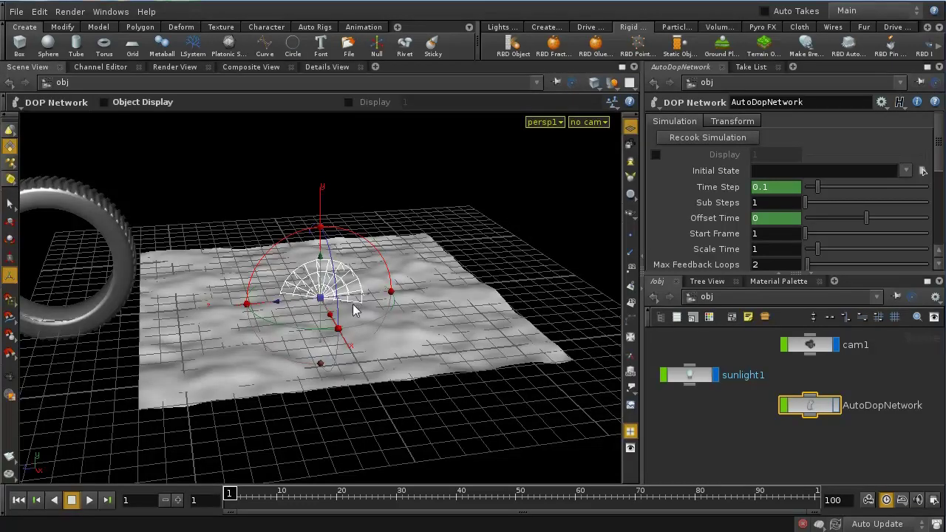
mouse_move(353, 310)
mouse_down()
mouse_move(363, 328)
mouse_move(367, 313)
mouse_up()
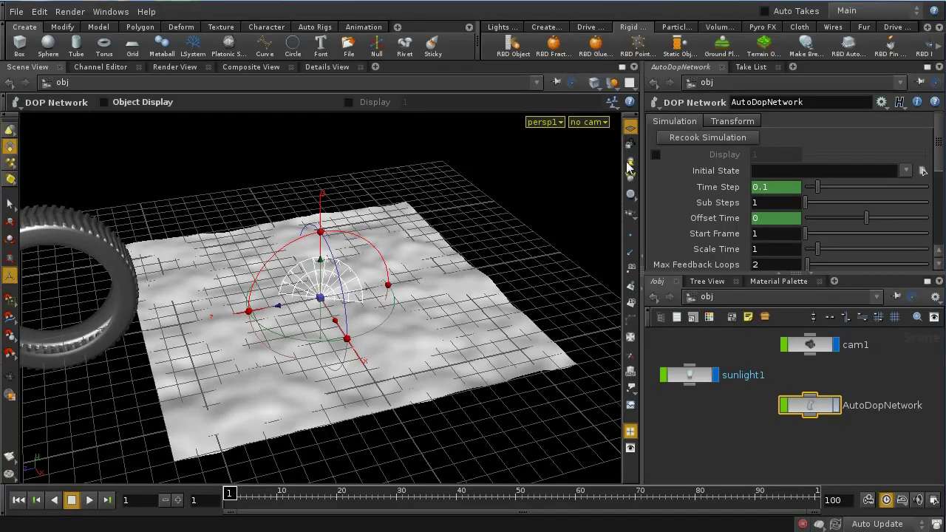
click(629, 160)
click(631, 160)
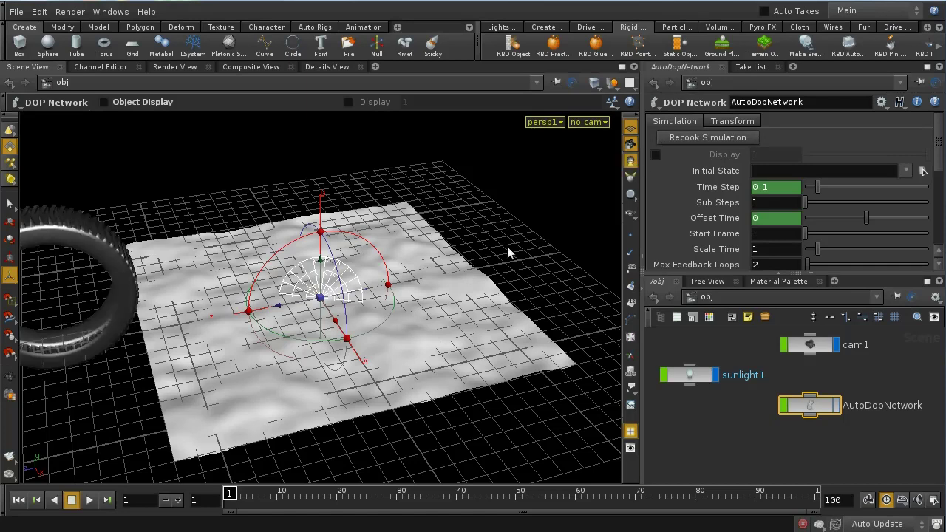
Step: Step the simulation forward to frame 19 so the tyre rolls onto the sand
click(177, 500)
click(178, 501)
click(177, 500)
click(177, 500)
click(177, 500)
click(177, 501)
click(177, 500)
click(177, 500)
click(177, 501)
click(177, 501)
click(178, 501)
click(177, 501)
click(178, 501)
click(177, 500)
click(177, 500)
click(178, 500)
click(177, 500)
click(177, 500)
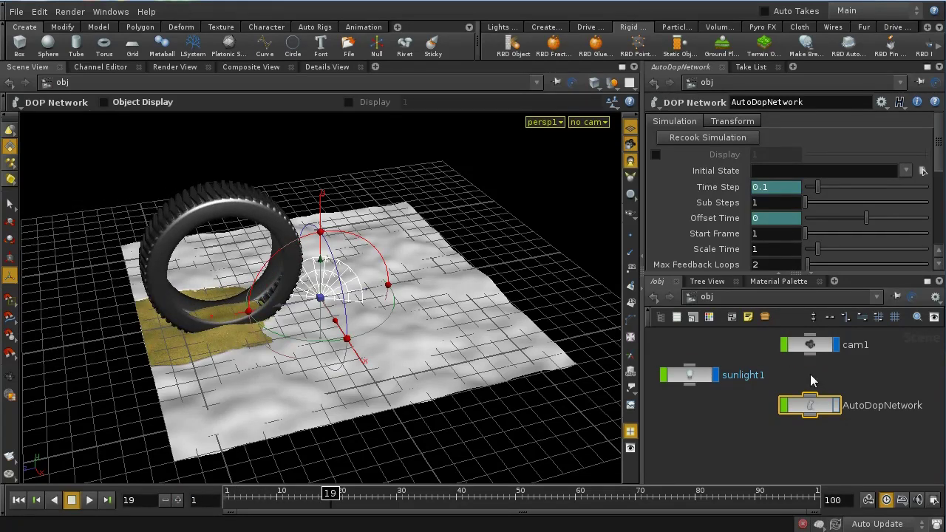
click(808, 377)
middle_drag(729, 410, 763, 445)
Step: Look inside the tyre object's network, then return to /obj
click(723, 352)
double_click(723, 352)
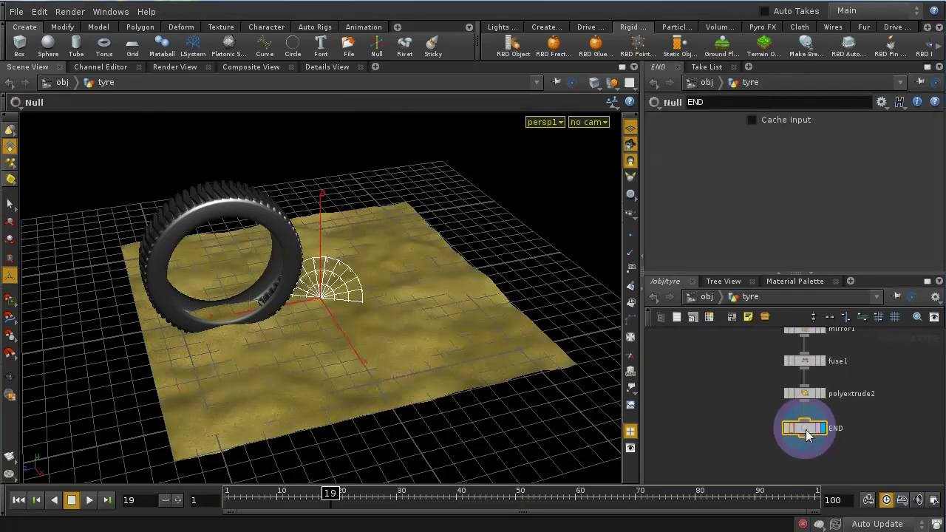
click(707, 296)
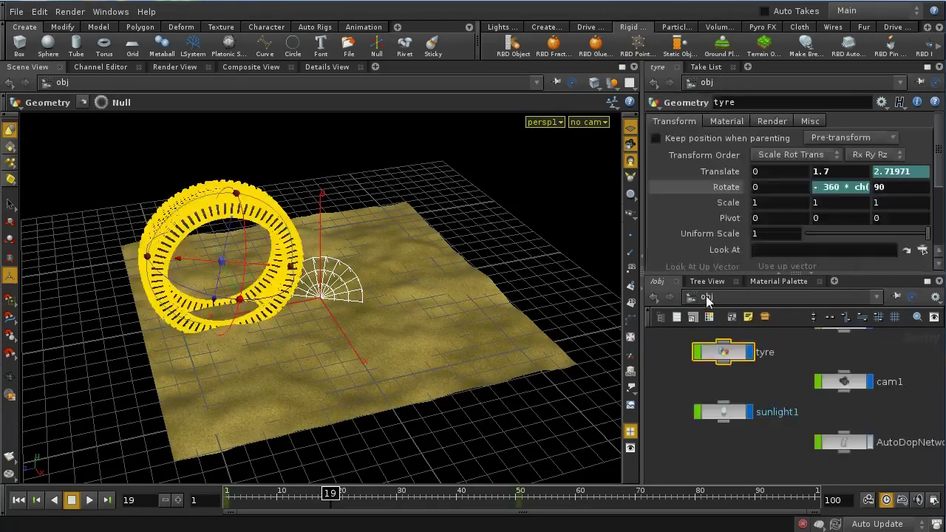
Step: Inspect the sand object's node chain down to dopimport1, then return to /obj
scroll(734, 415, up, 5)
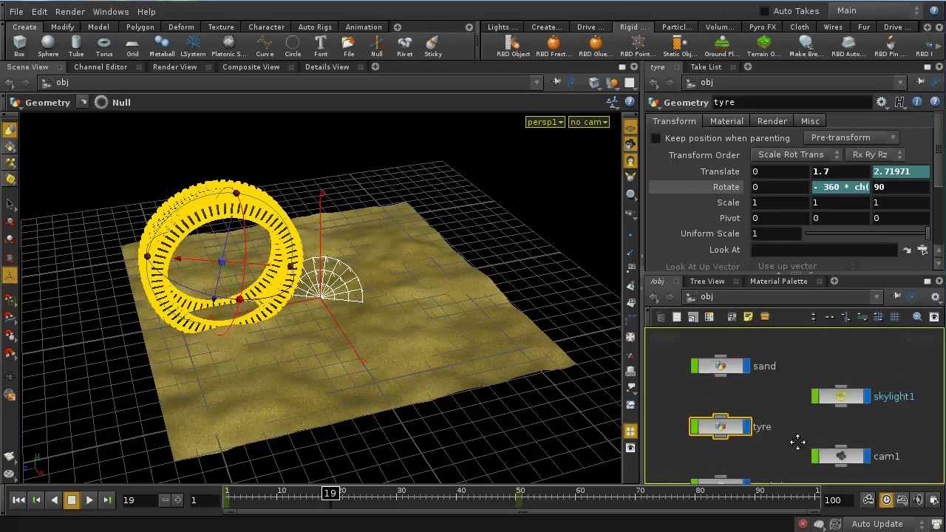
click(732, 366)
double_click(727, 364)
middle_drag(811, 365, 815, 473)
scroll(813, 440, down, 12)
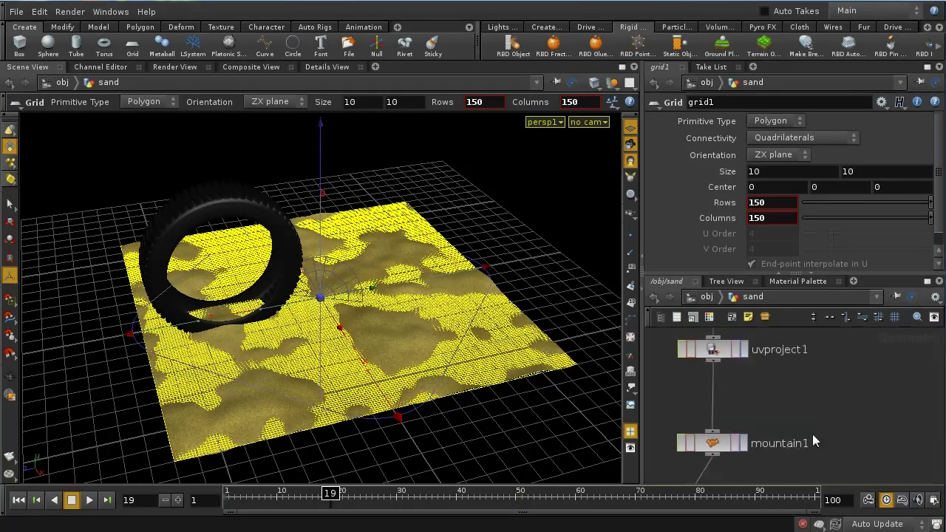
scroll(813, 437, down, 4)
click(734, 408)
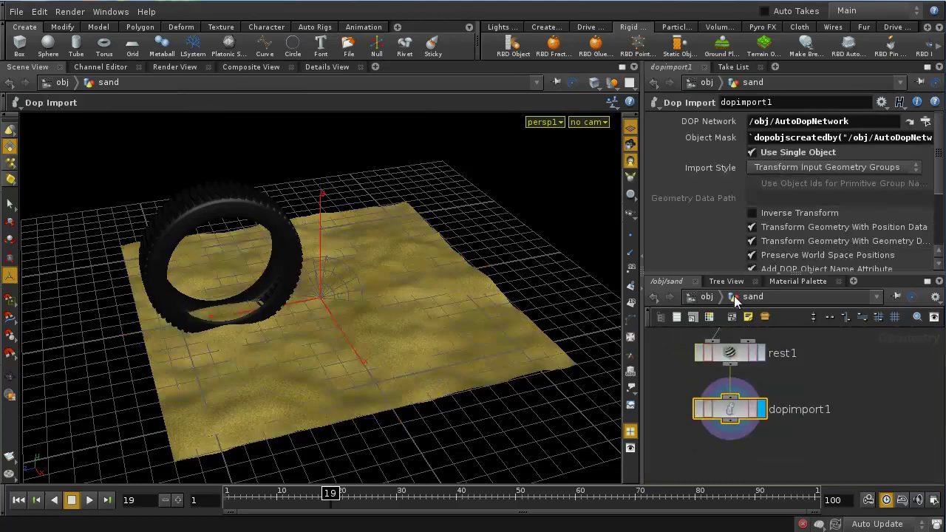
click(704, 297)
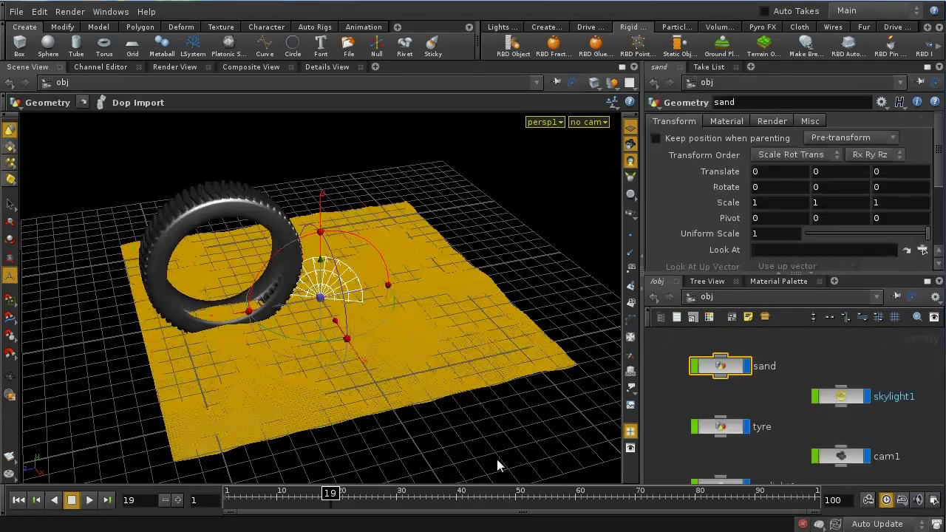
Step: Scrub the timeline to frame 37 and enter the sand object at dopimport1
drag(336, 503, 443, 506)
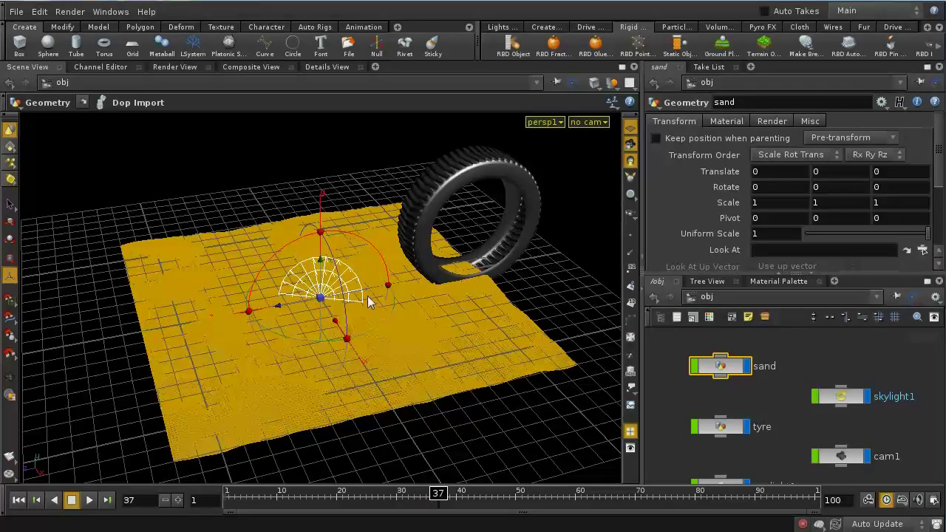
alt+drag(340, 294, 504, 337)
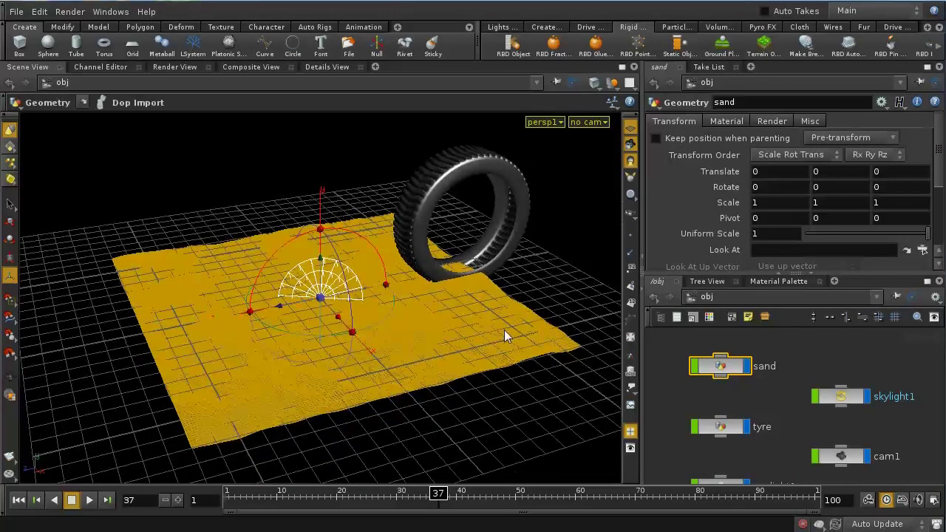
double_click(735, 371)
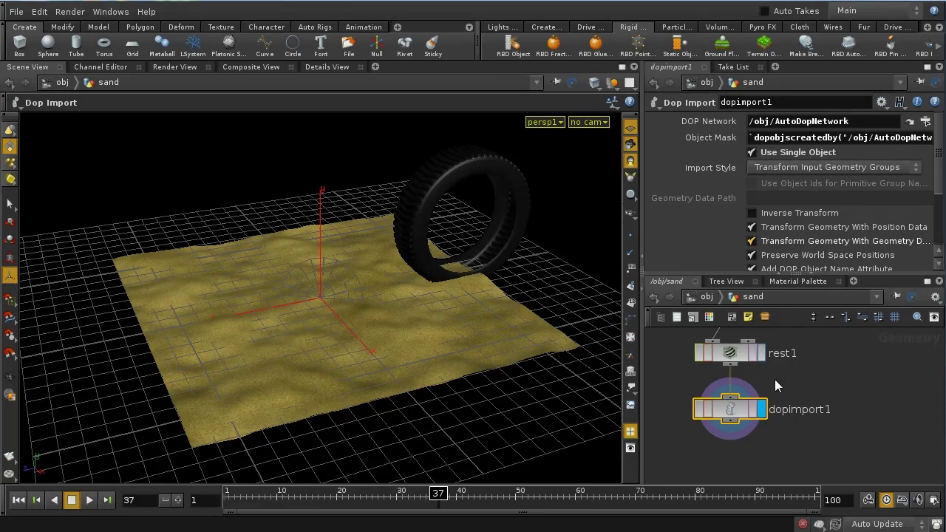
Step: Set dopimport1's Import Style to Fetch Geometry from DOP Network, revealing the tread track
click(845, 166)
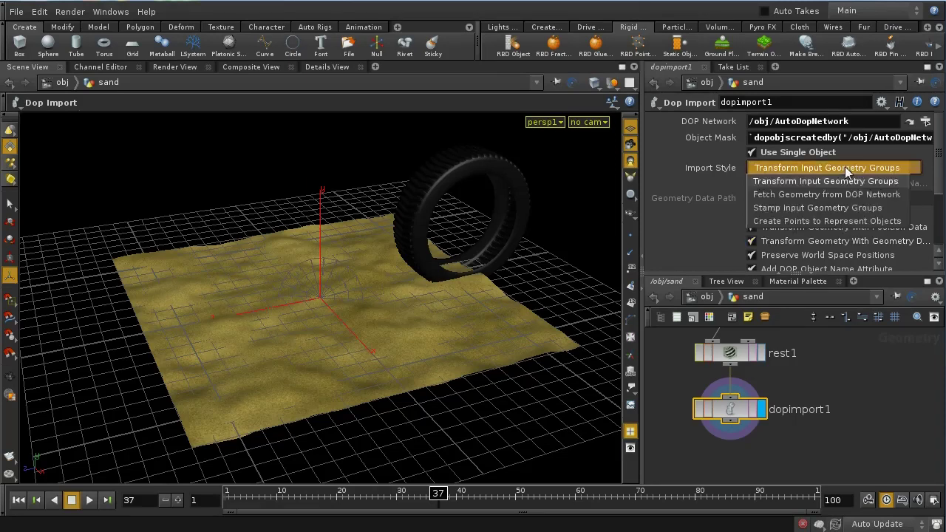
click(781, 195)
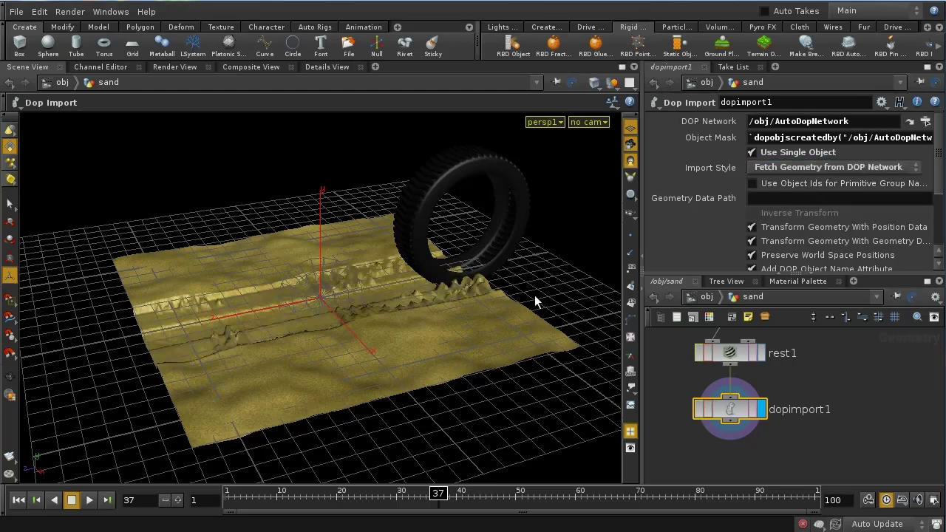
drag(395, 300, 495, 268)
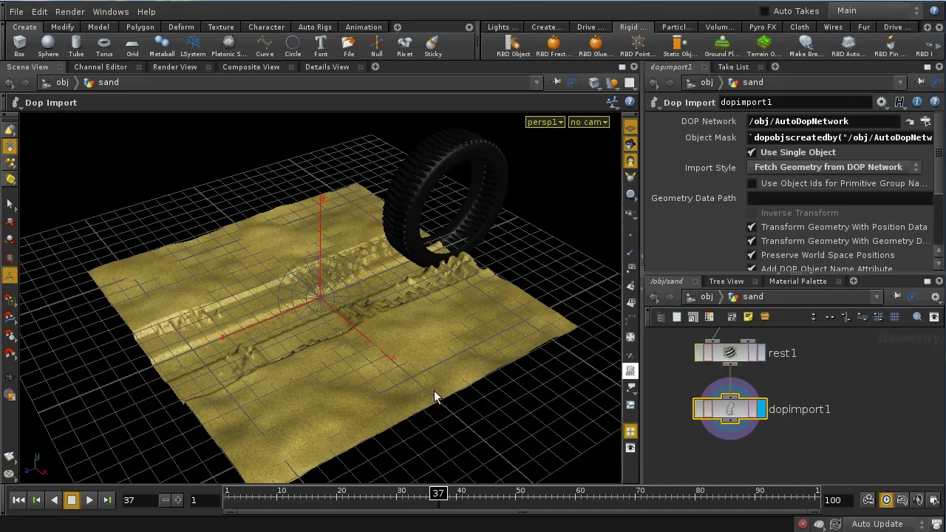
click(709, 296)
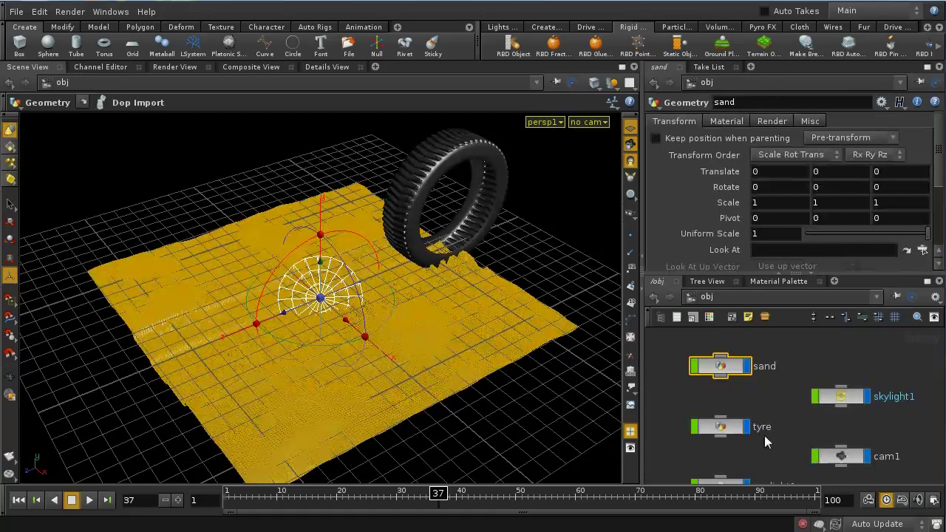
scroll(765, 449, down, 3)
middle_drag(734, 417, 761, 414)
Step: Inside the SOP solver, lower attribtransfer1's distance threshold to 0.1 and replay from frame 1
double_click(808, 462)
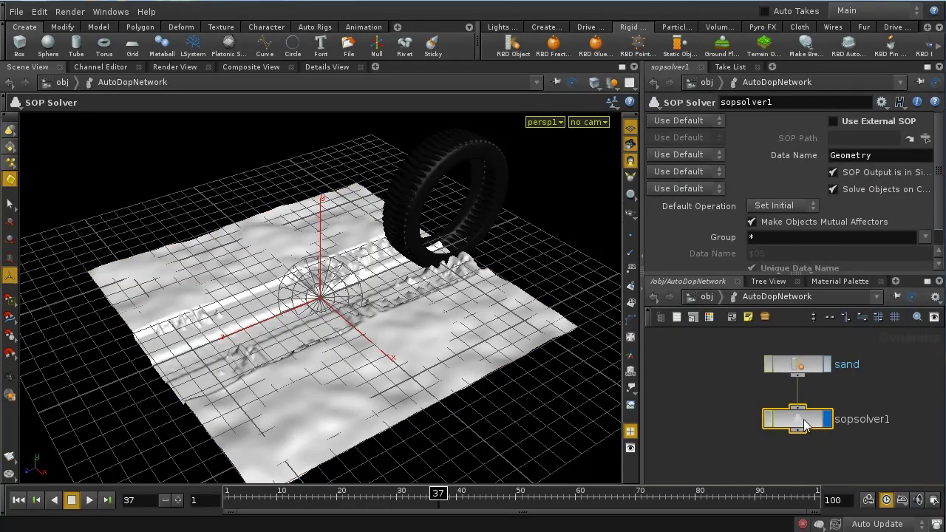
double_click(806, 424)
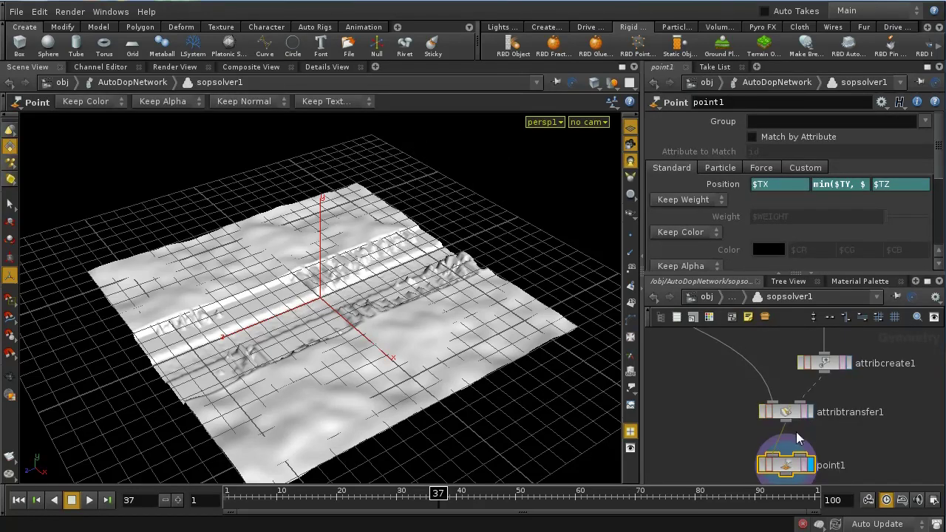
click(789, 418)
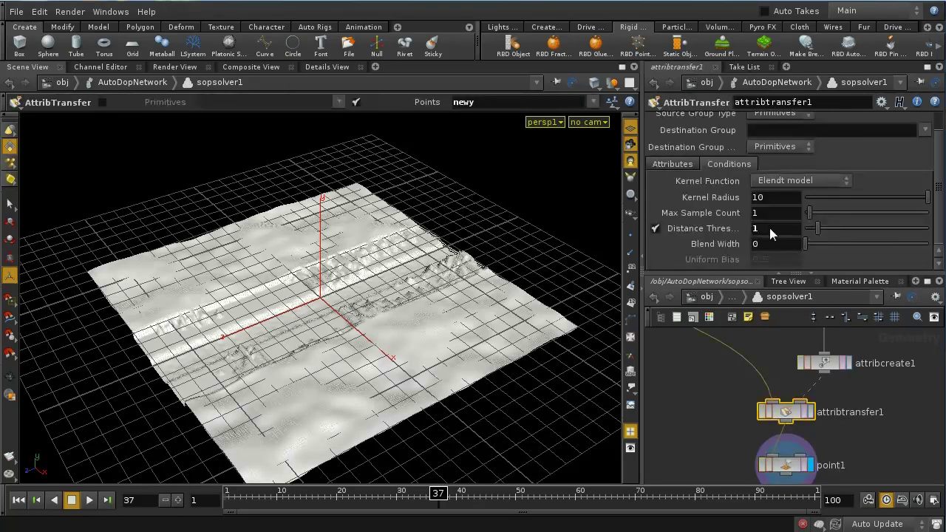
middle_drag(771, 233, 699, 231)
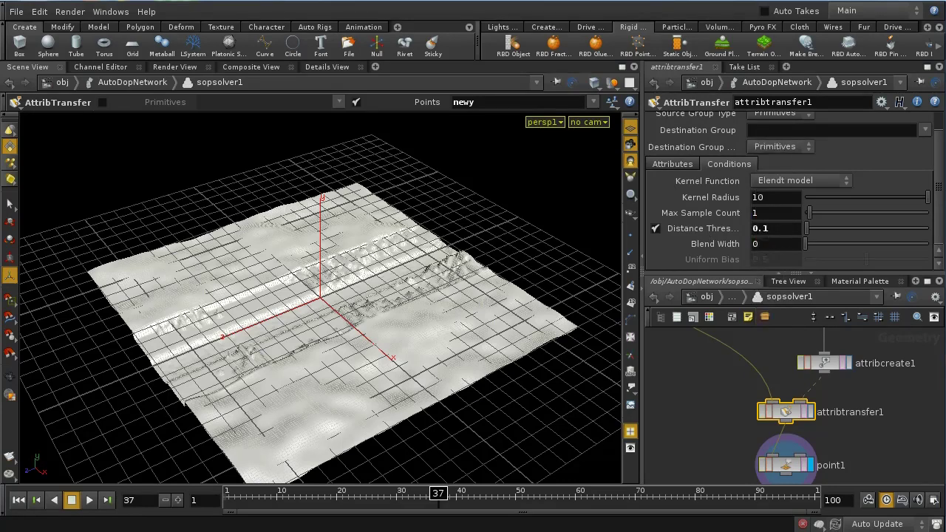
click(19, 501)
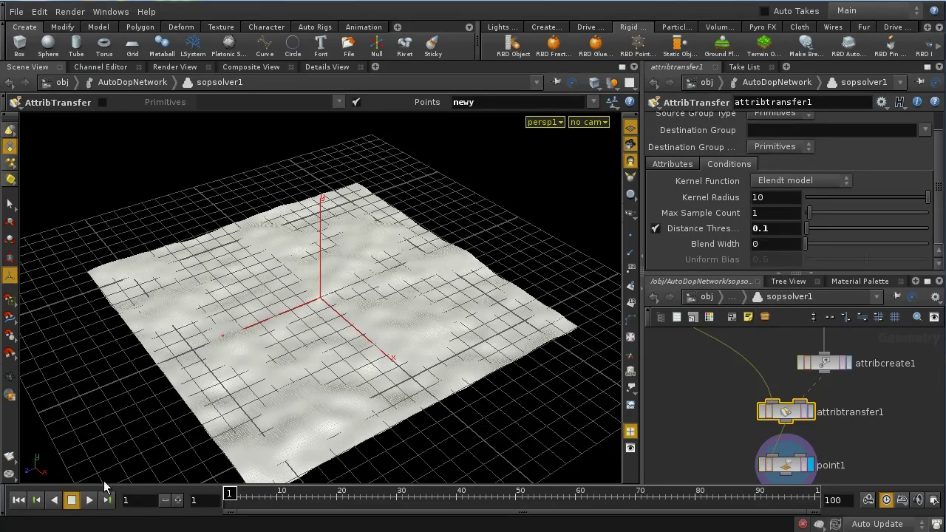
click(89, 502)
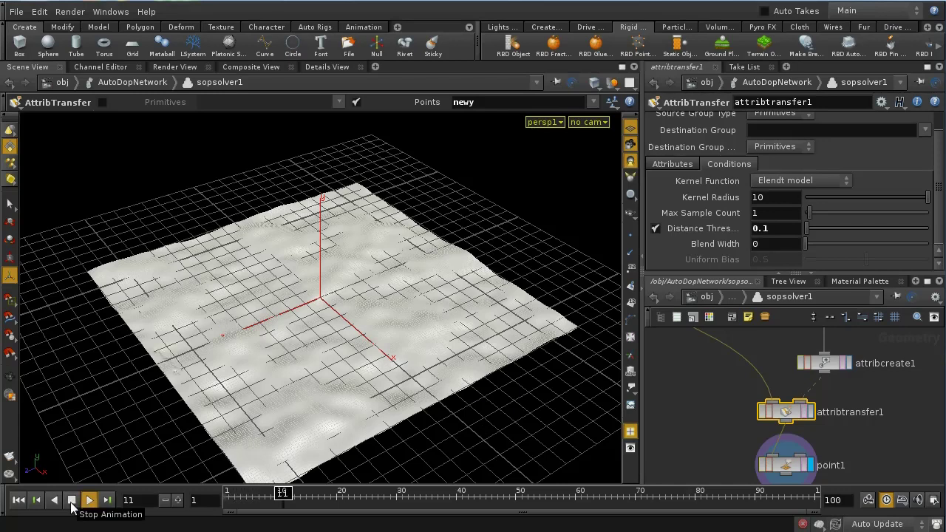
click(71, 501)
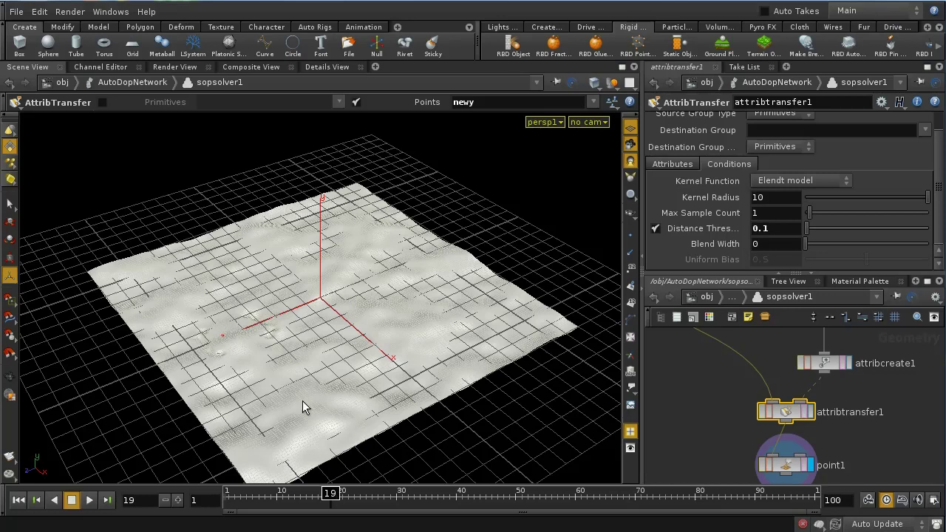
Step: Raise the distance threshold to 0.2, rewind to frame 1, and return to AutoDopNetwork
middle_click(785, 234)
middle_drag(785, 234, 806, 235)
click(18, 499)
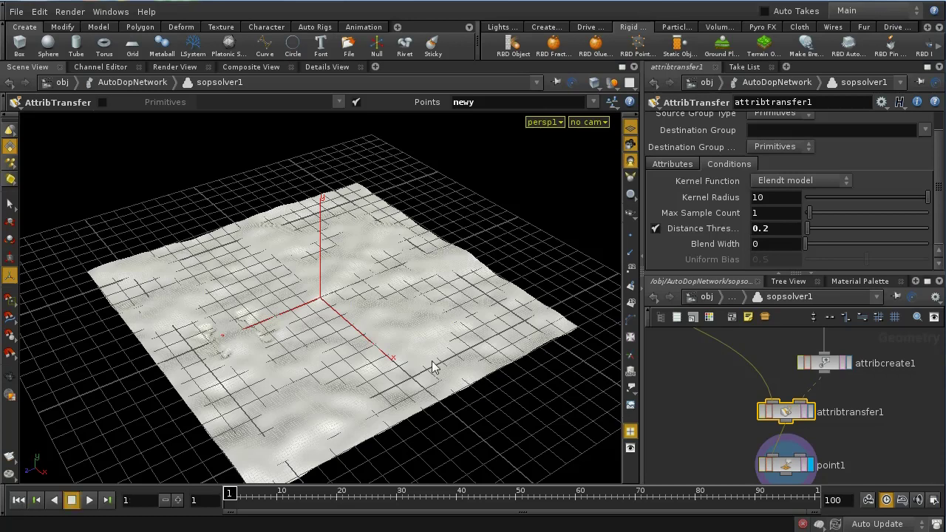
click(732, 303)
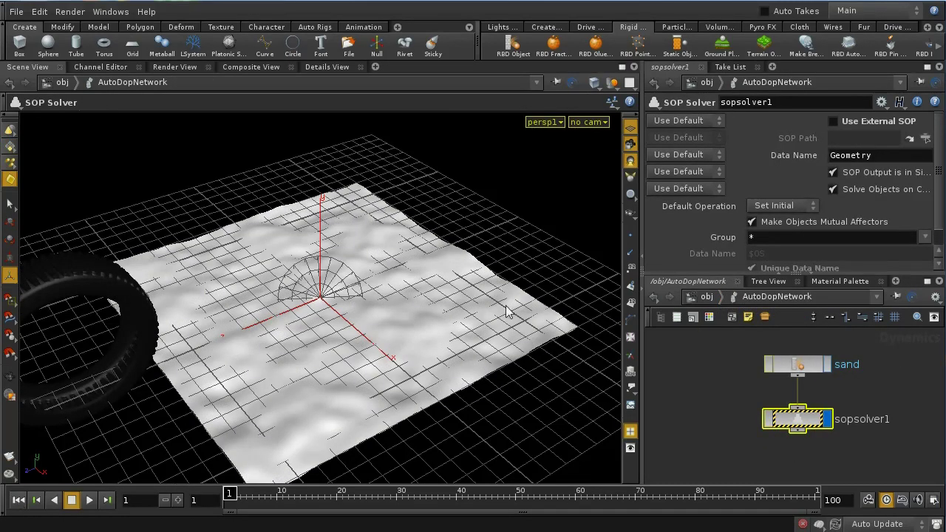
Step: Recook the DOP network simulation at /obj and play it to about frame 42
click(704, 298)
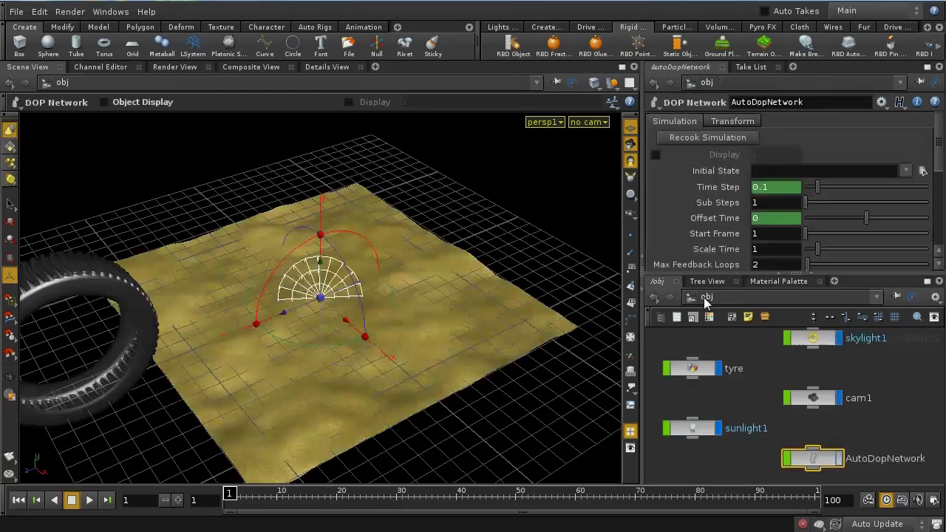
click(697, 136)
click(88, 501)
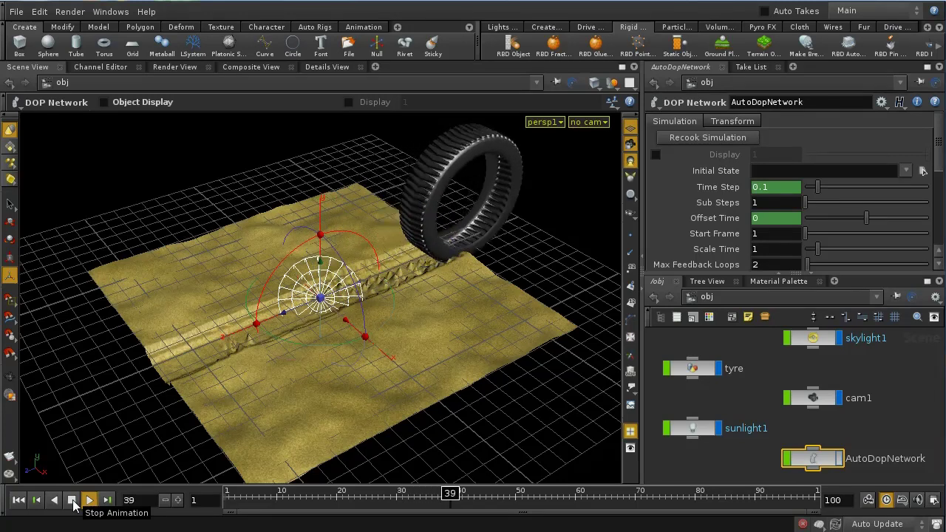
click(73, 501)
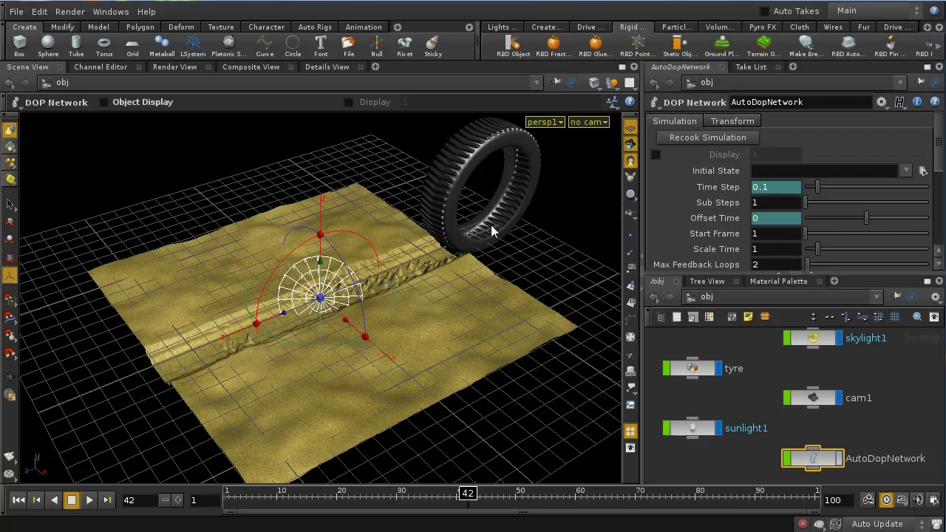
middle_drag(766, 402, 771, 431)
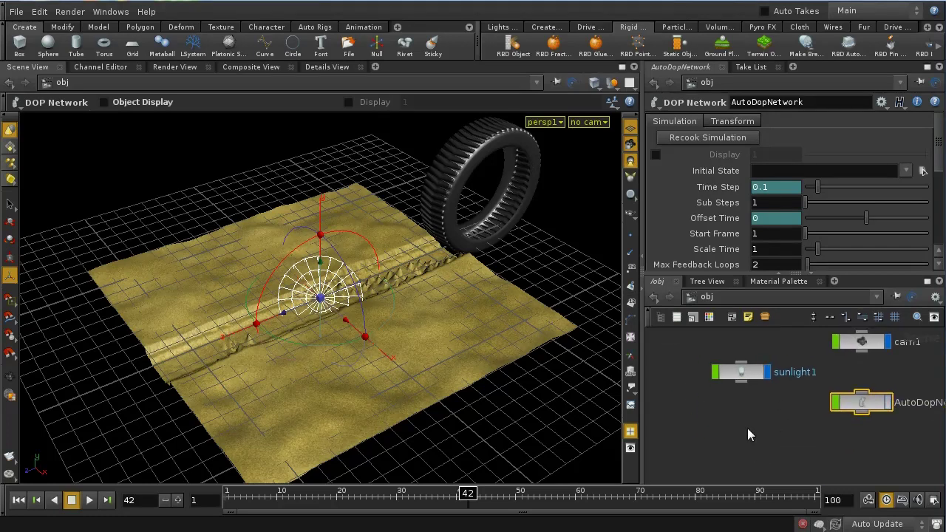
Step: Create a Geometry object named tyre_points
key(Tab)
text(geo)
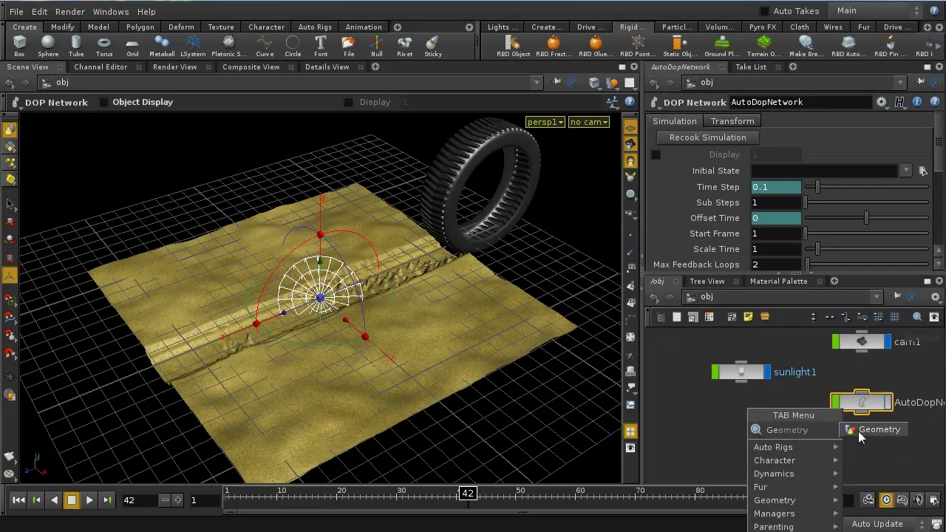
click(862, 430)
click(721, 438)
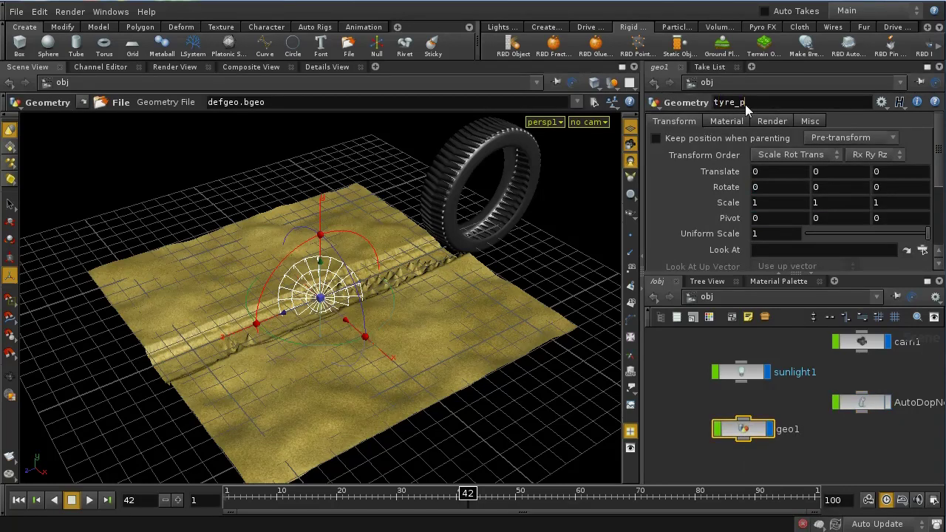
click(745, 104)
text(tyre_points)
key(Return)
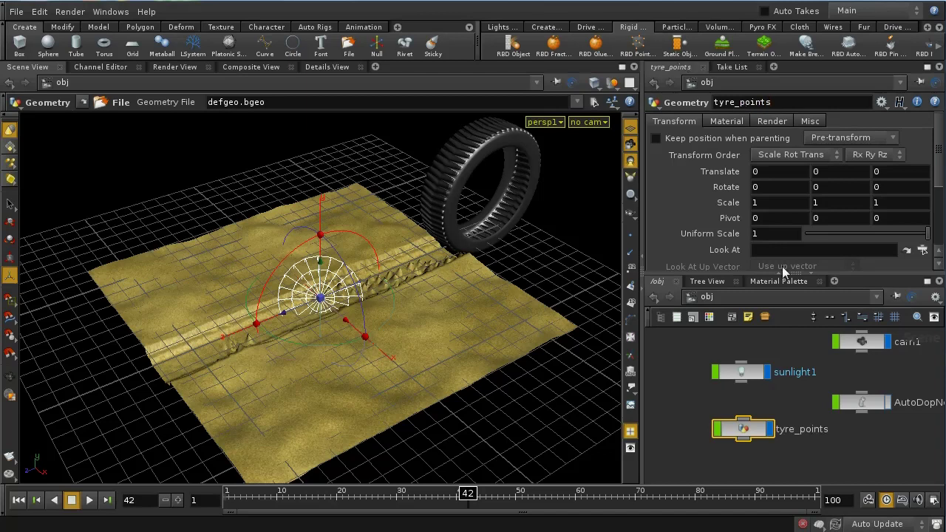
Step: Inside tyre_points, replace the default file node with an Object Merge node
double_click(743, 432)
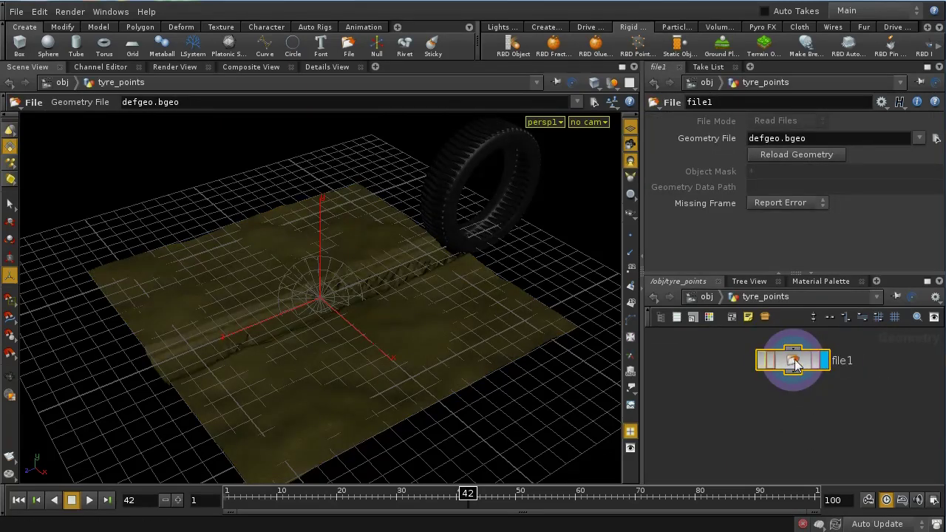
key(Delete)
key(Tab)
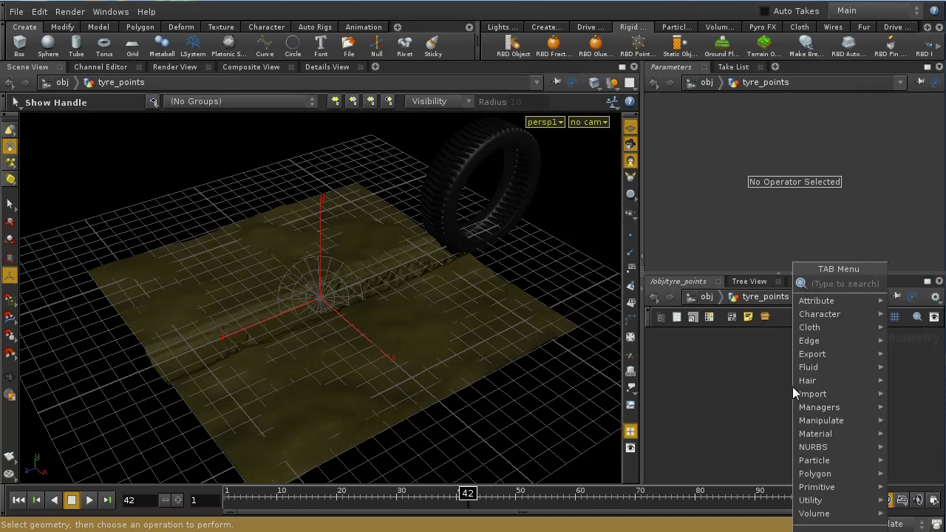
text(obj)
click(921, 284)
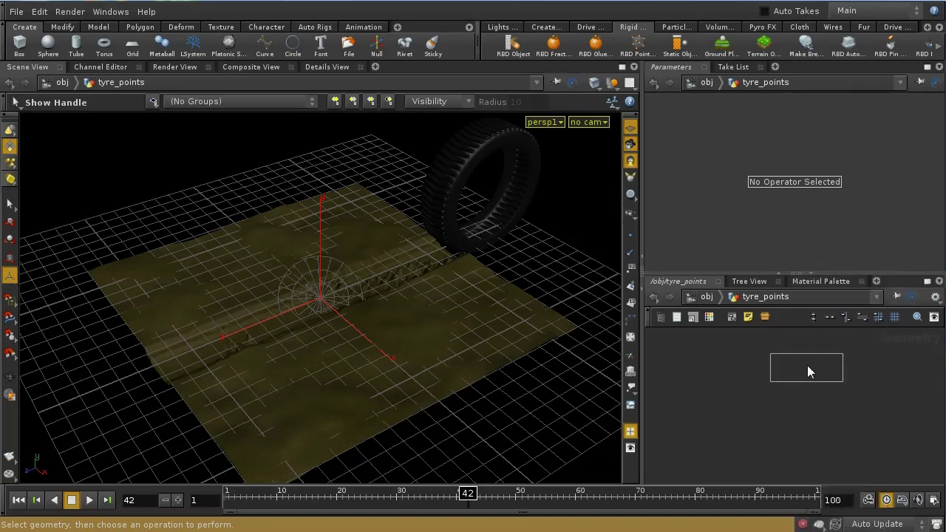
click(796, 363)
Step: Set object_merge1 to bring in /obj/tyre with Transform set to Into This Object
scroll(941, 130, up, 3)
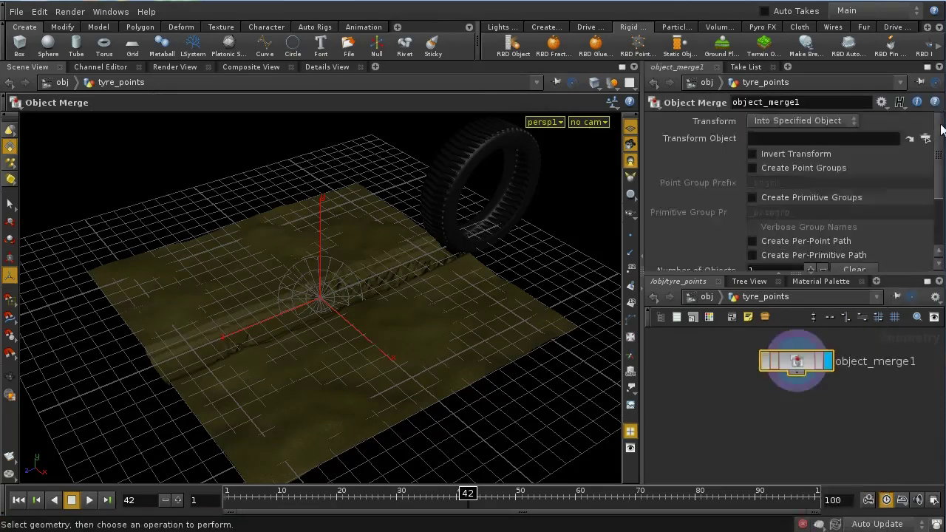
click(823, 122)
click(850, 146)
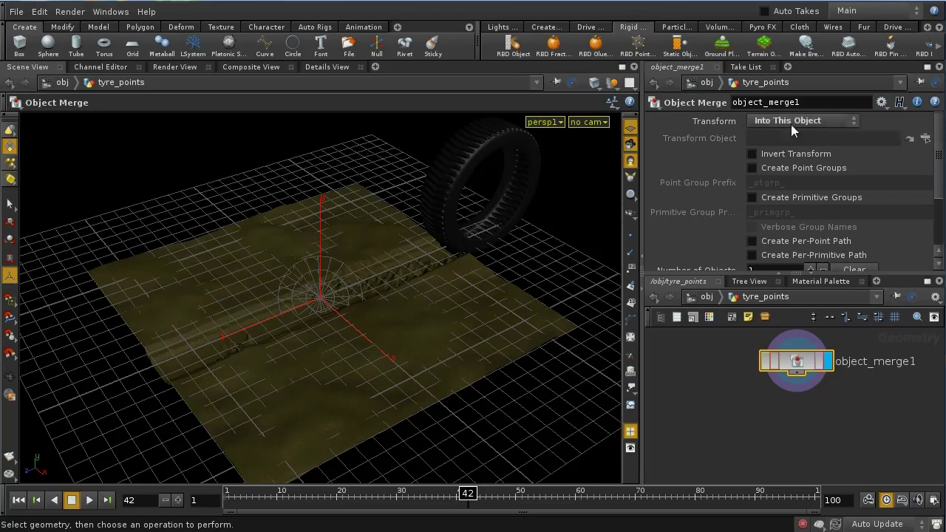
scroll(942, 213, down, 3)
click(923, 220)
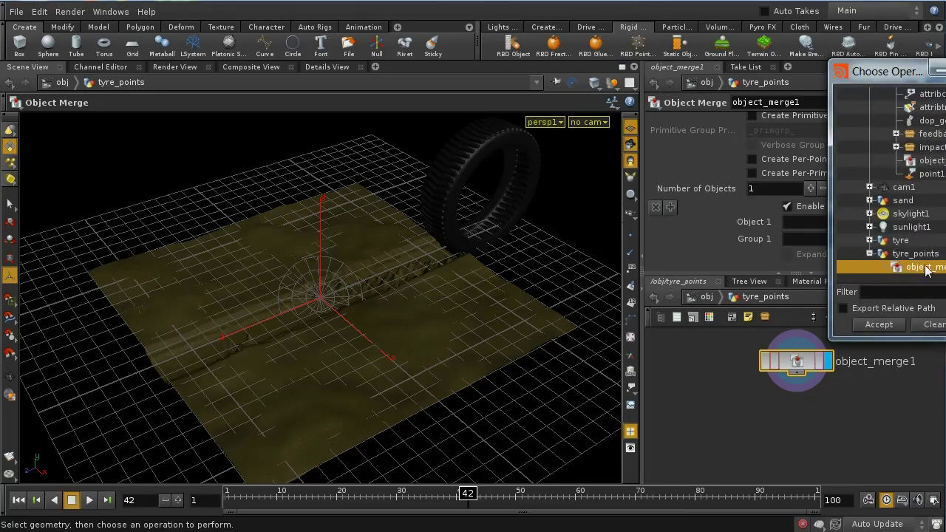
click(901, 240)
click(879, 325)
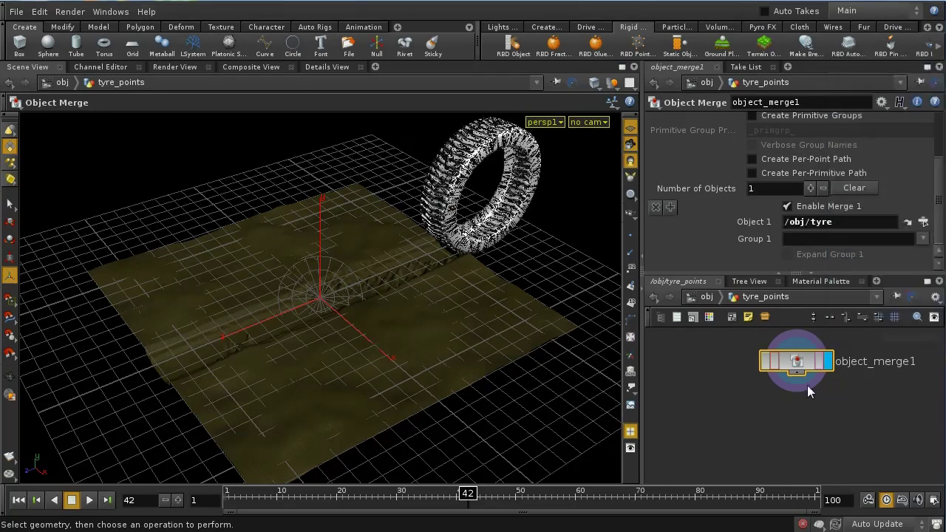
Step: Add a Scatter node below object_merge1
key(Tab)
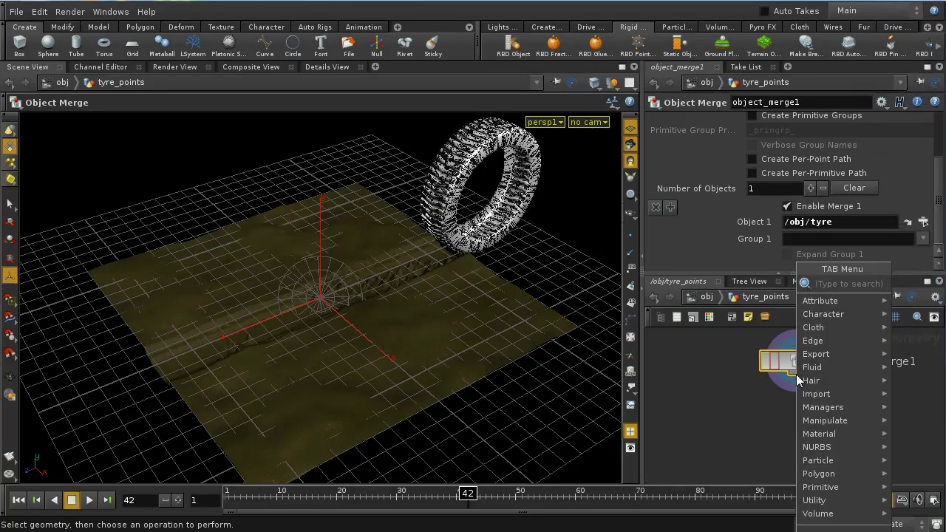
mouse_move(798, 379)
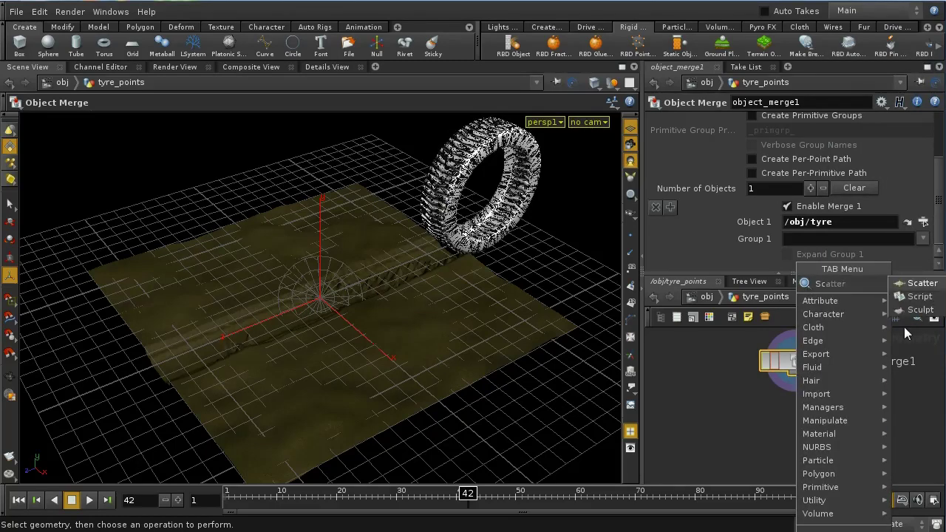
click(920, 292)
click(802, 414)
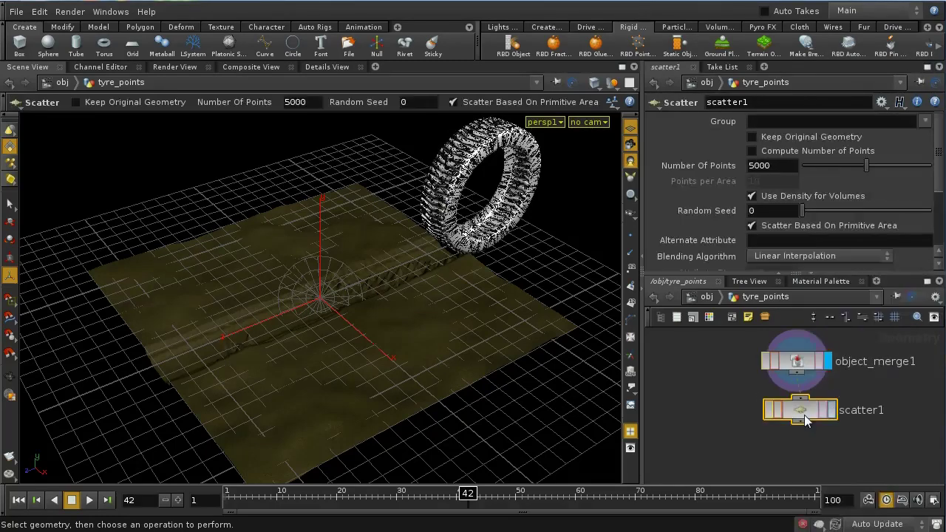
double_click(749, 169)
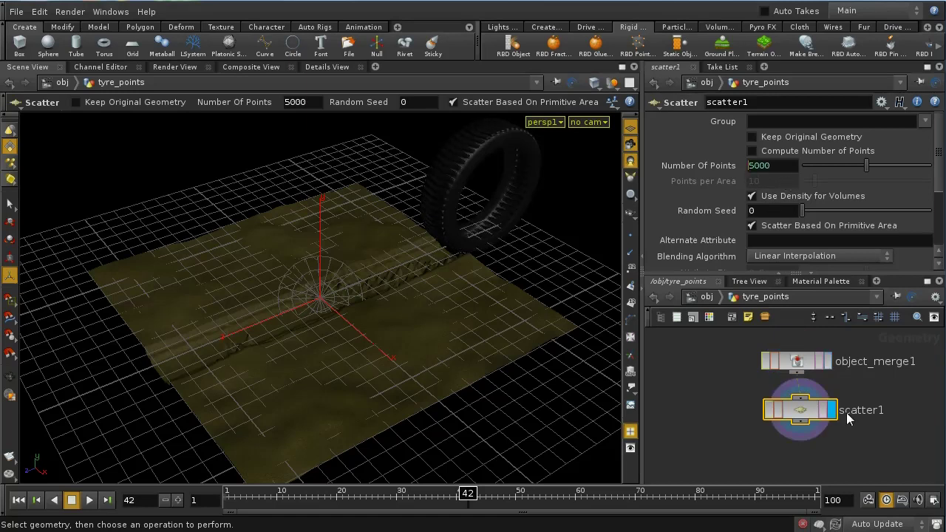
drag(817, 413, 812, 415)
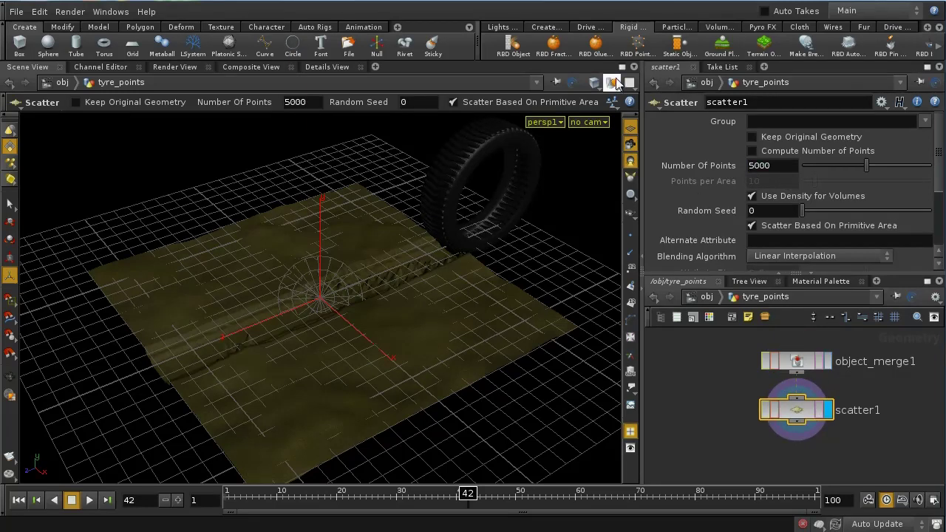
Step: Hide other objects and orbit to view the scattered points on the tyre
click(613, 84)
click(654, 121)
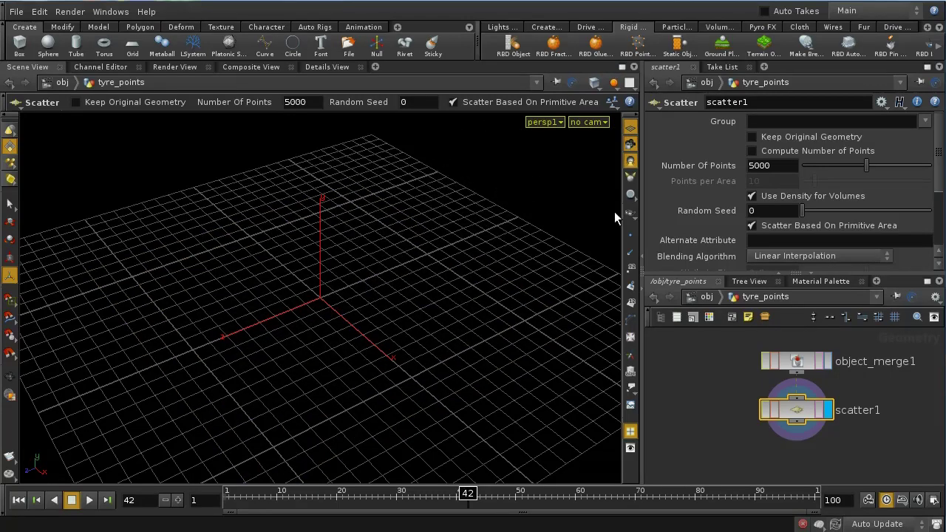
click(632, 235)
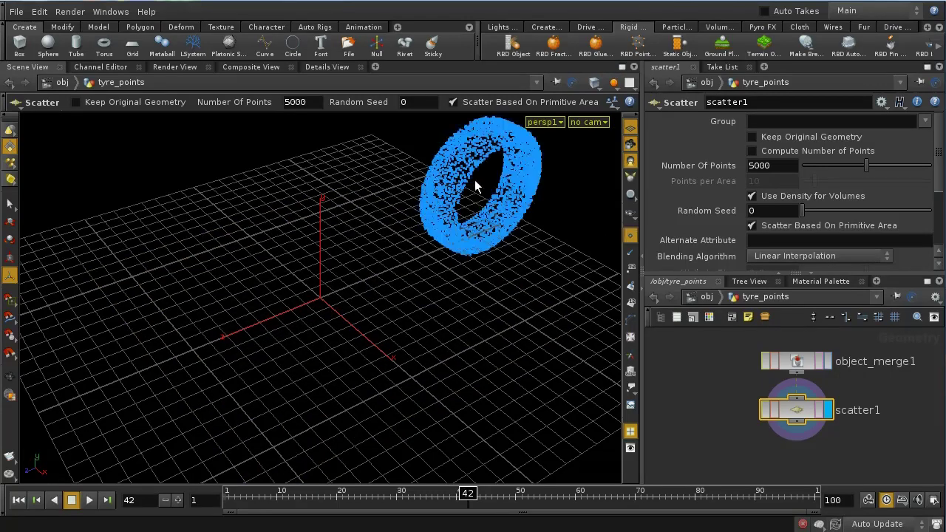
key(Escape)
drag(473, 190, 533, 213)
key(Return)
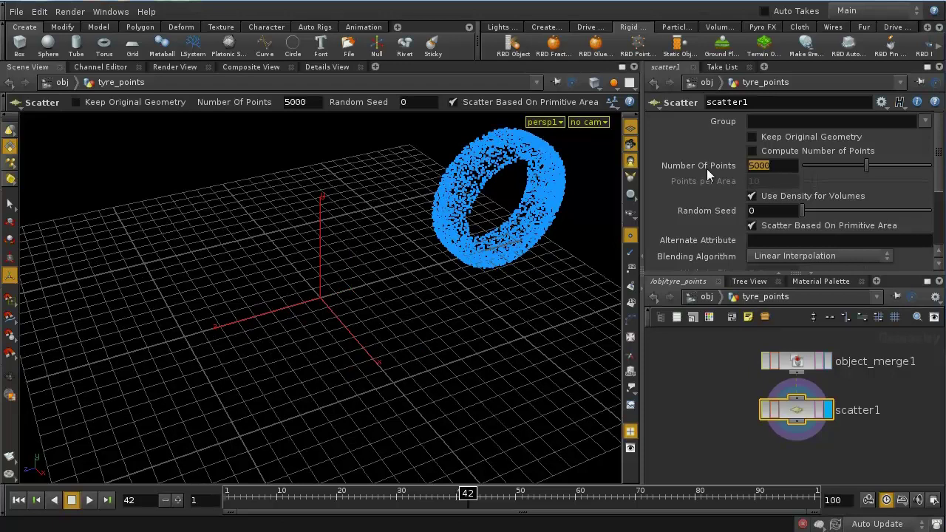
Step: Set the scatter's Number Of Points to 10000 and return to /obj
click(769, 165)
text(10000)
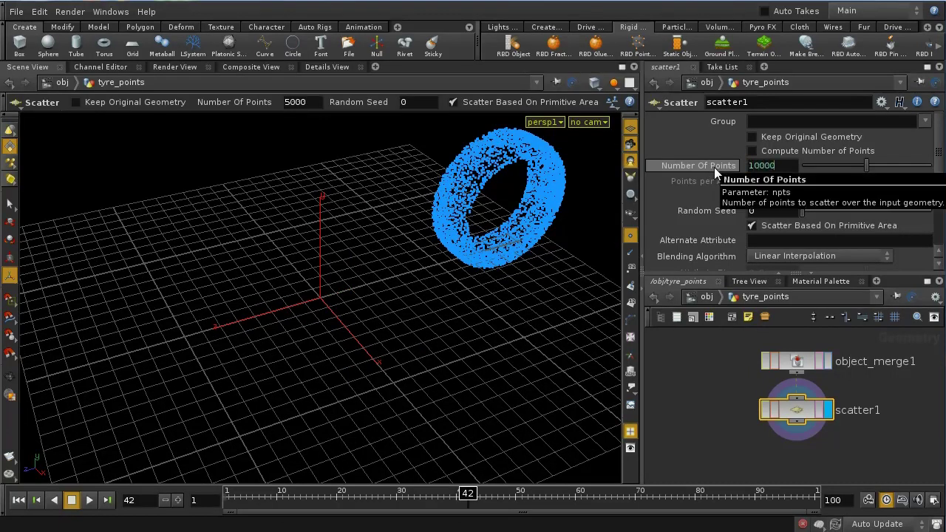
key(Return)
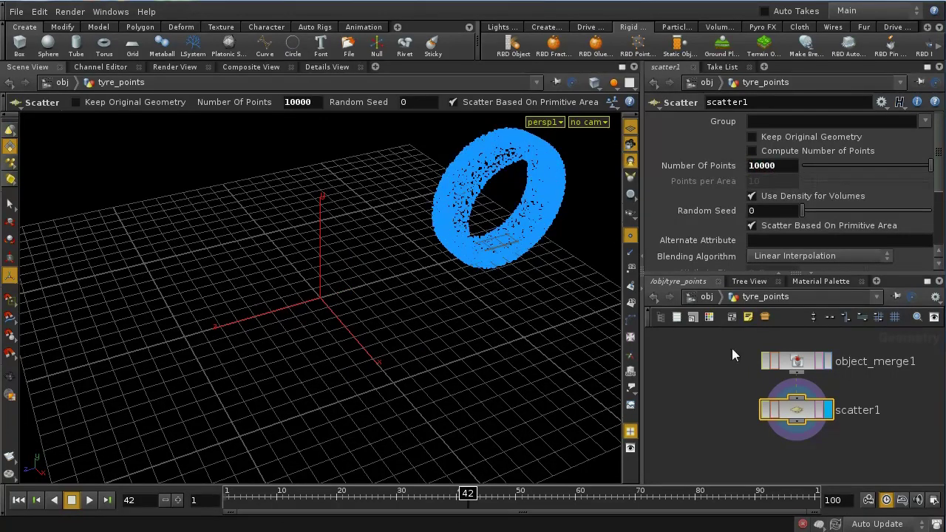
click(708, 297)
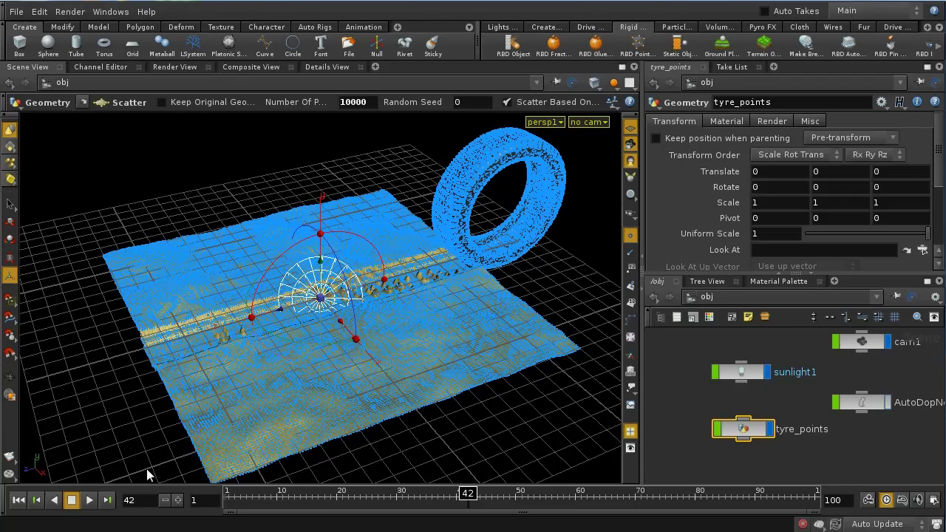
Step: Rewind to frame 1, switch to shaded display, and enter AutoDopNetwork's sopsolver1
click(22, 501)
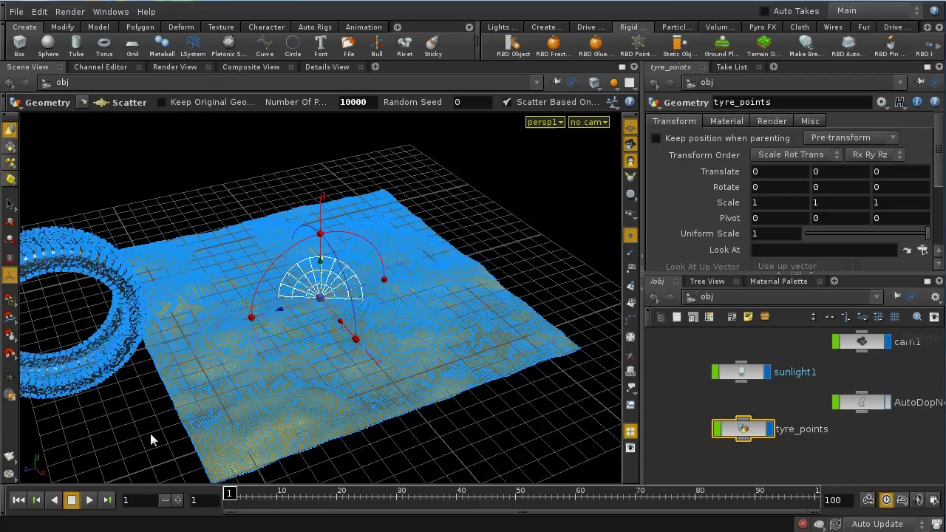
click(630, 235)
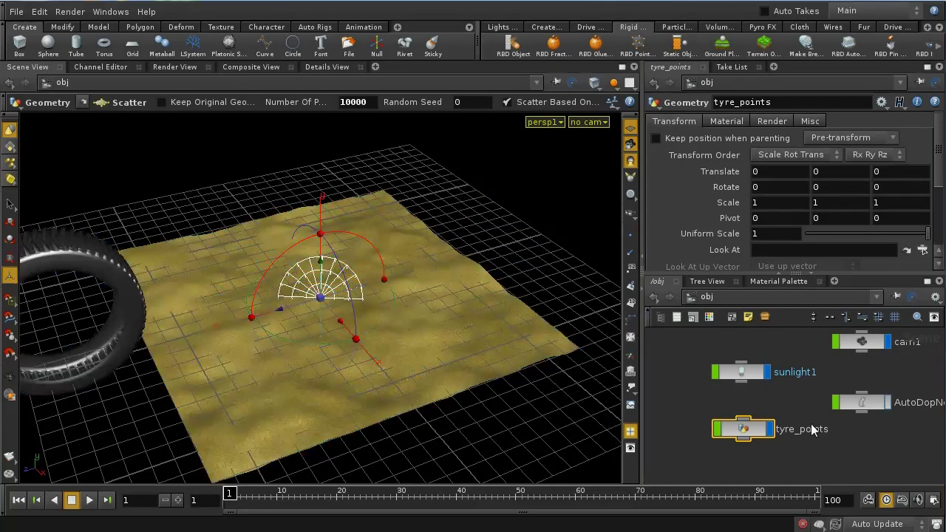
double_click(861, 402)
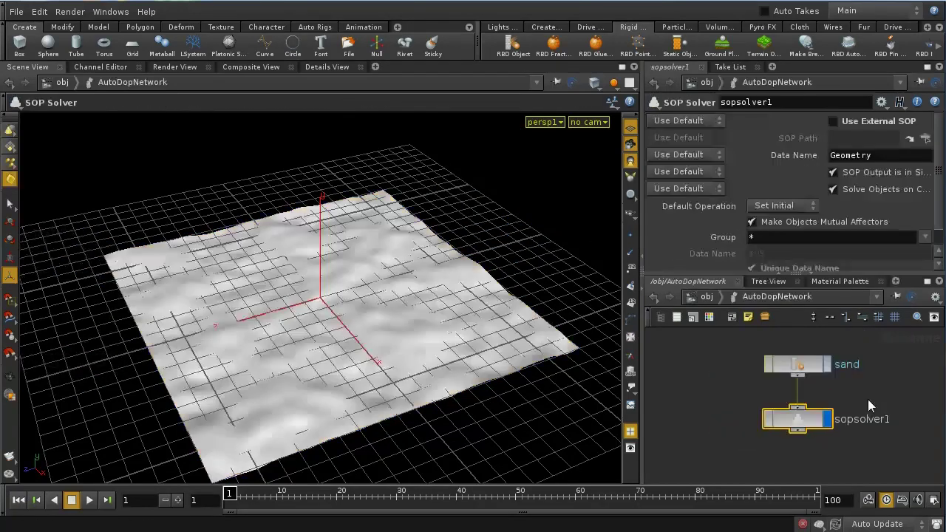
double_click(808, 422)
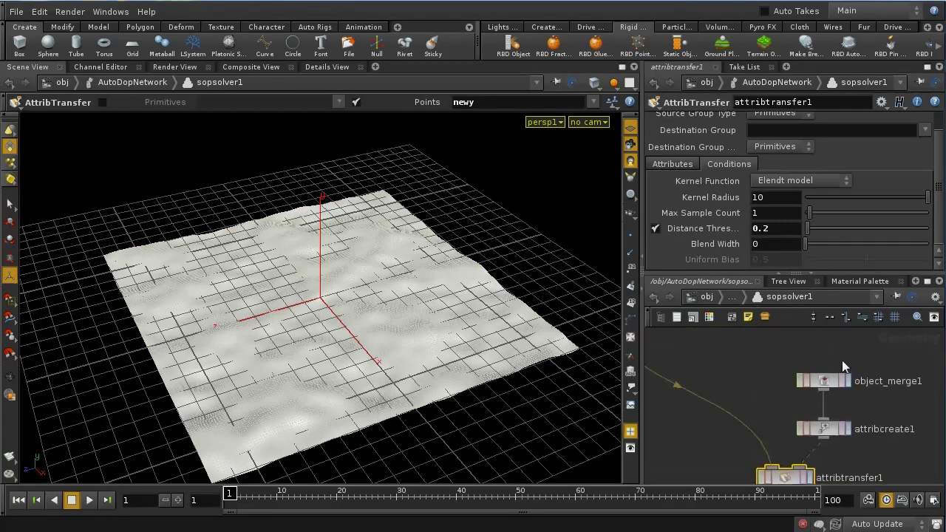
Step: Set object_merge1's Object 1 to /obj/tyre_points and display point1's output
click(823, 380)
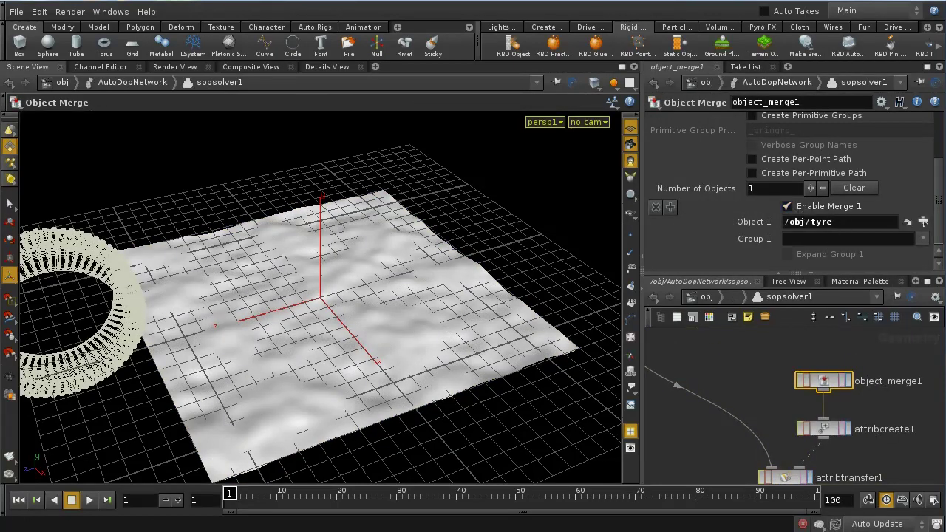
click(923, 221)
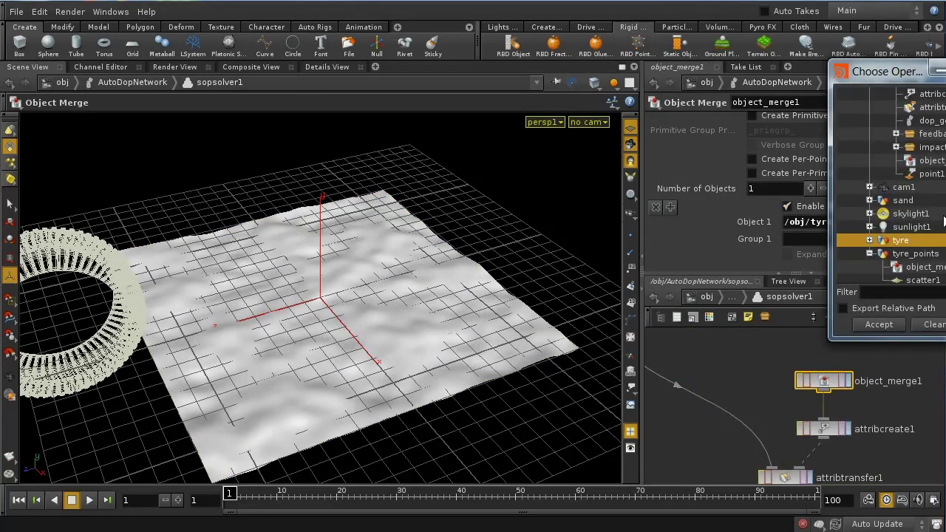
click(934, 254)
click(880, 324)
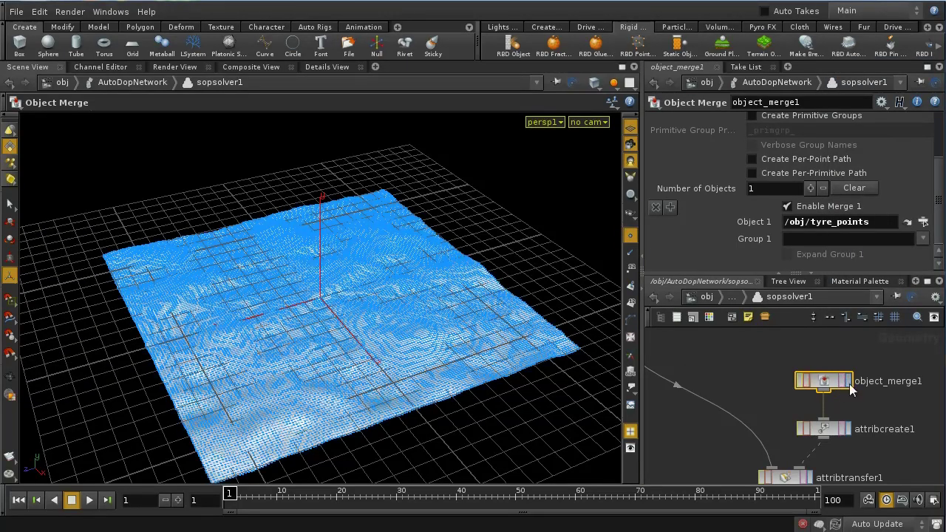
click(849, 381)
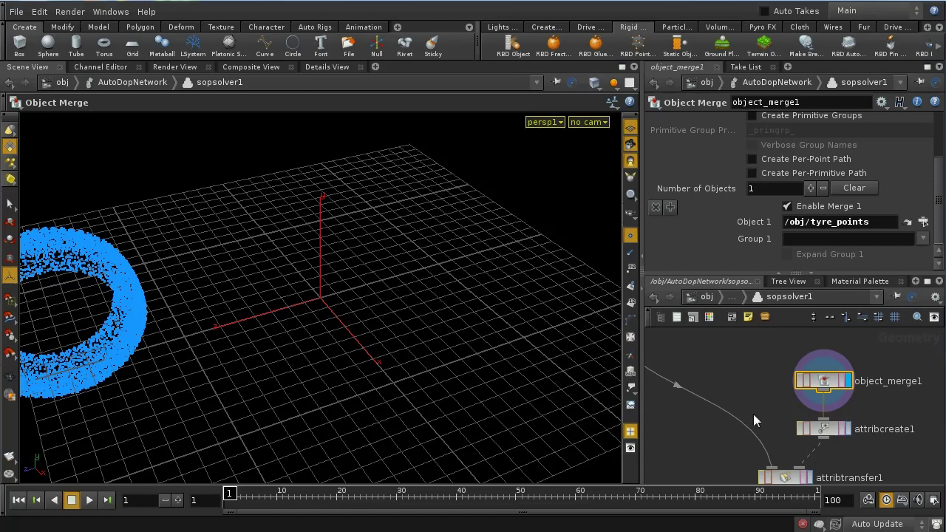
middle_drag(754, 414, 754, 328)
click(797, 445)
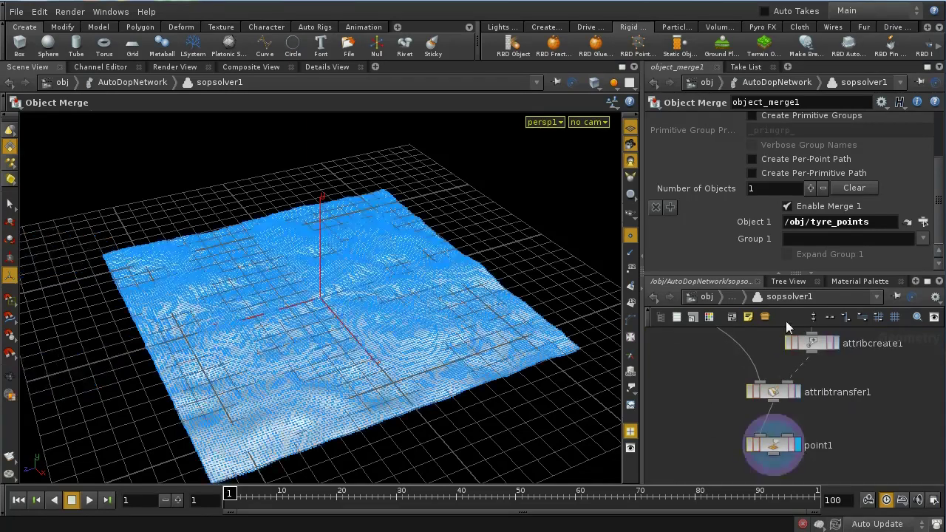
Step: Return to /obj with shaded display and play the simulation, stopping at frame 42
key(u)
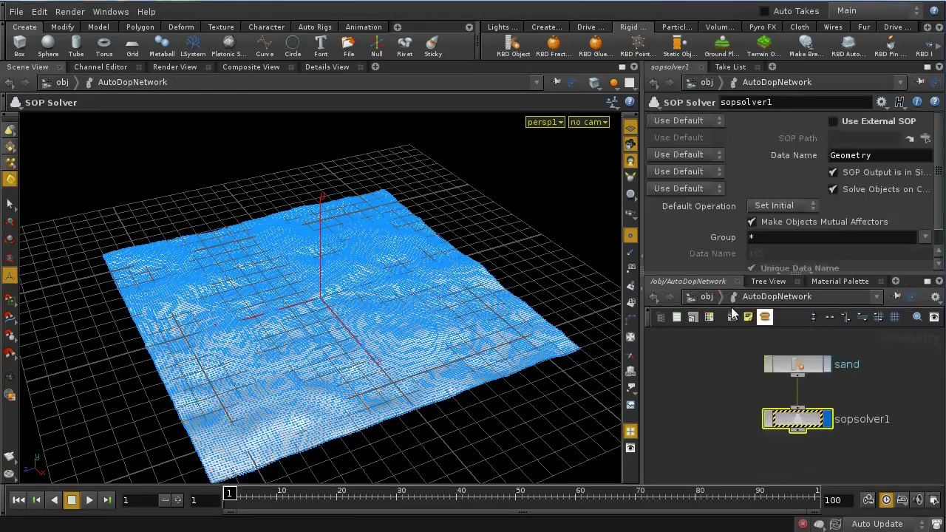
click(706, 297)
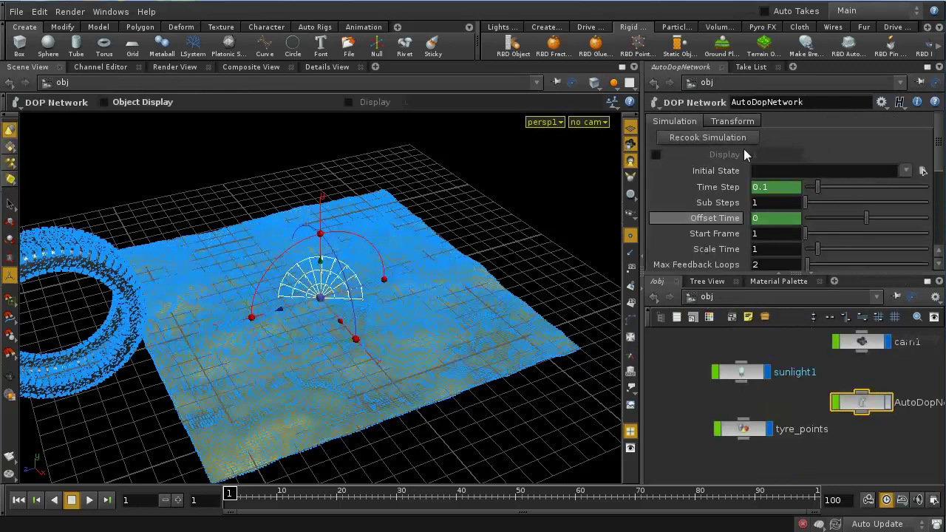
click(694, 365)
click(630, 235)
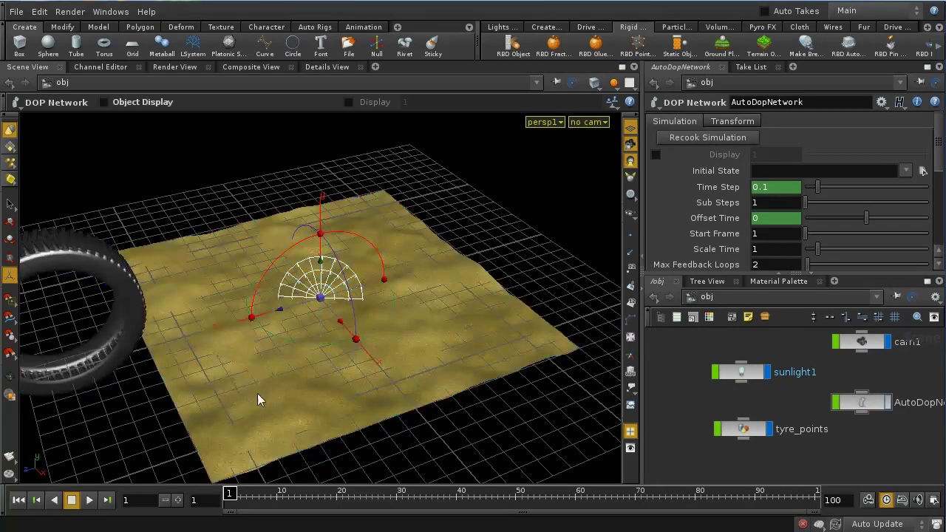
click(90, 501)
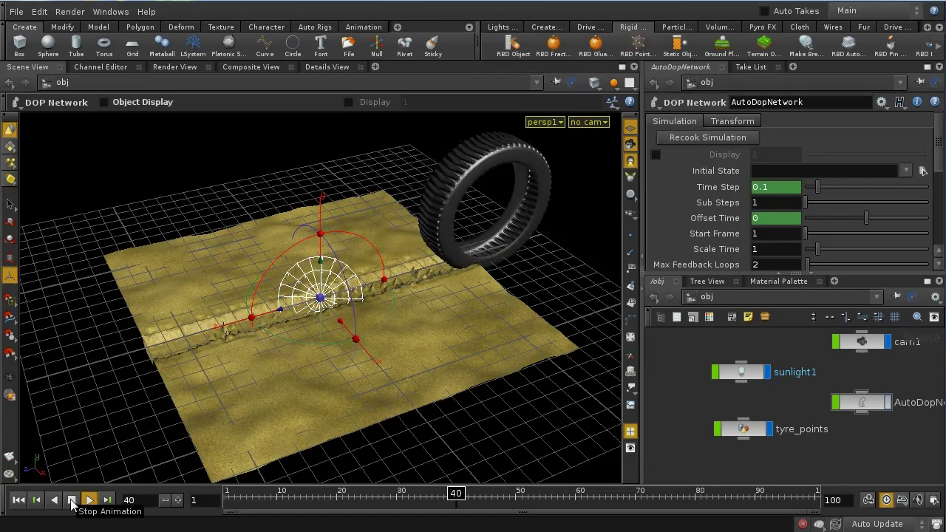
click(71, 500)
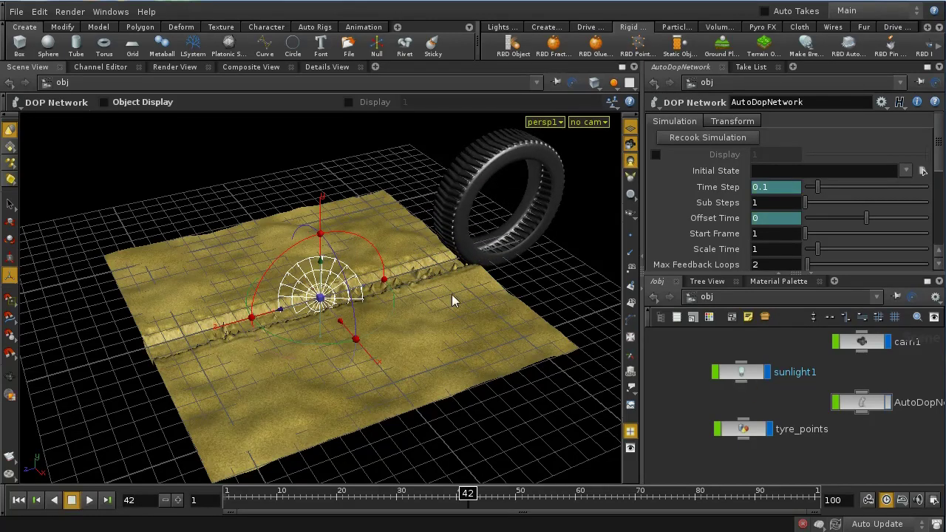
Step: Check the tyre_points network, then enter AutoDopNetwork's sopsolver1
double_click(753, 427)
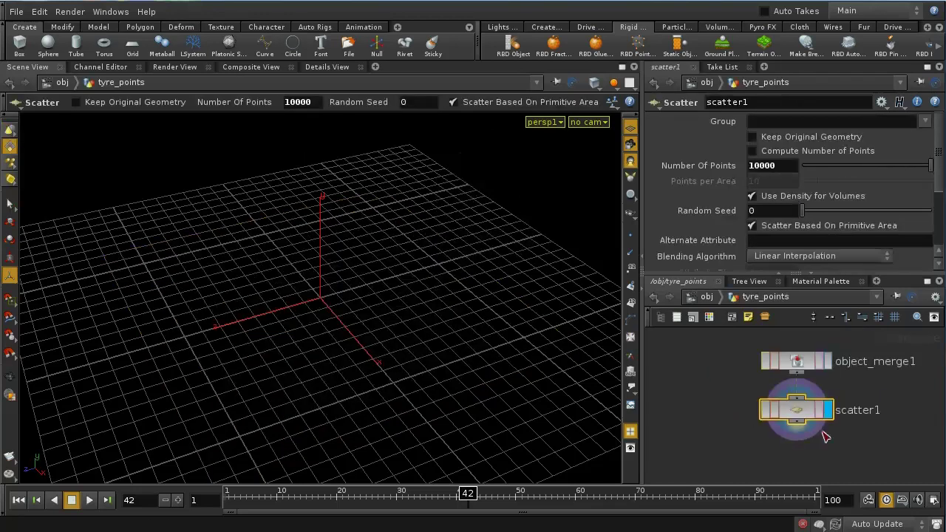
click(708, 298)
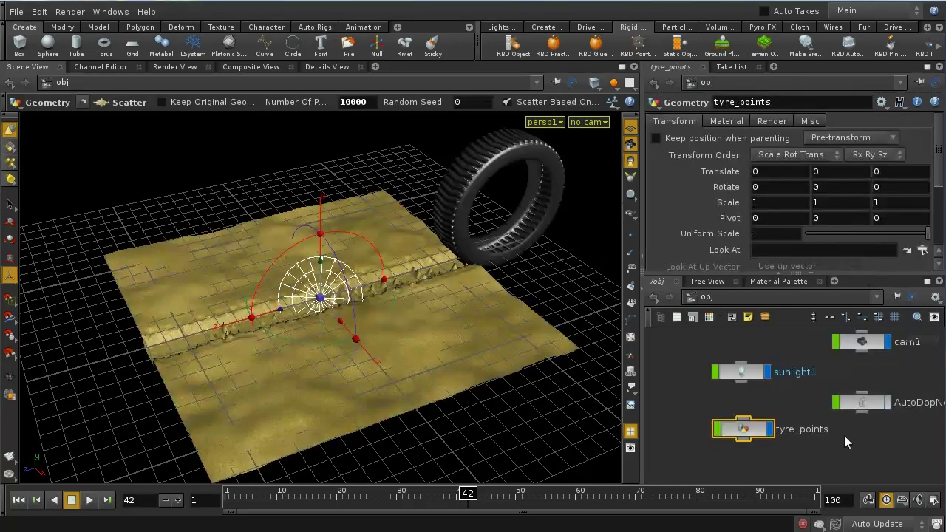
double_click(878, 403)
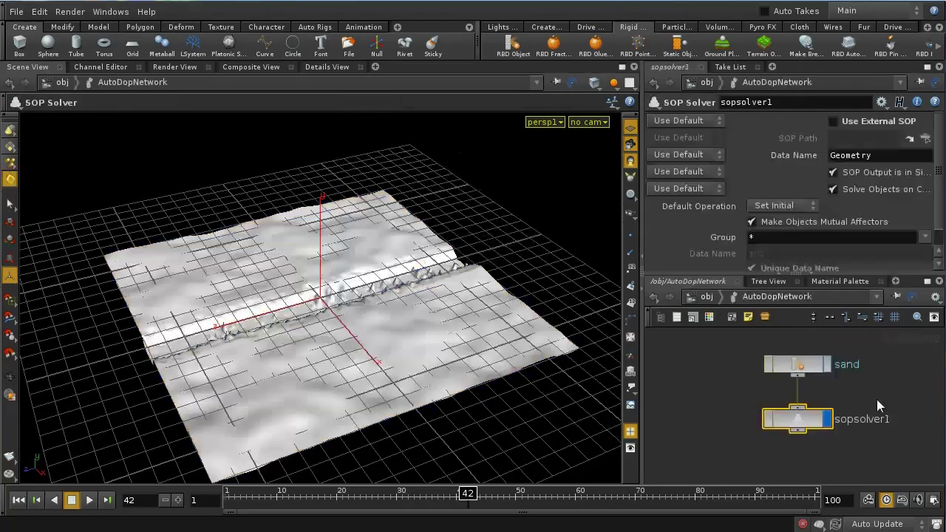
double_click(813, 425)
Step: Raise attribtransfer1's Distance Threshold to 0.3, then return to /obj and rewind to frame 1
click(773, 392)
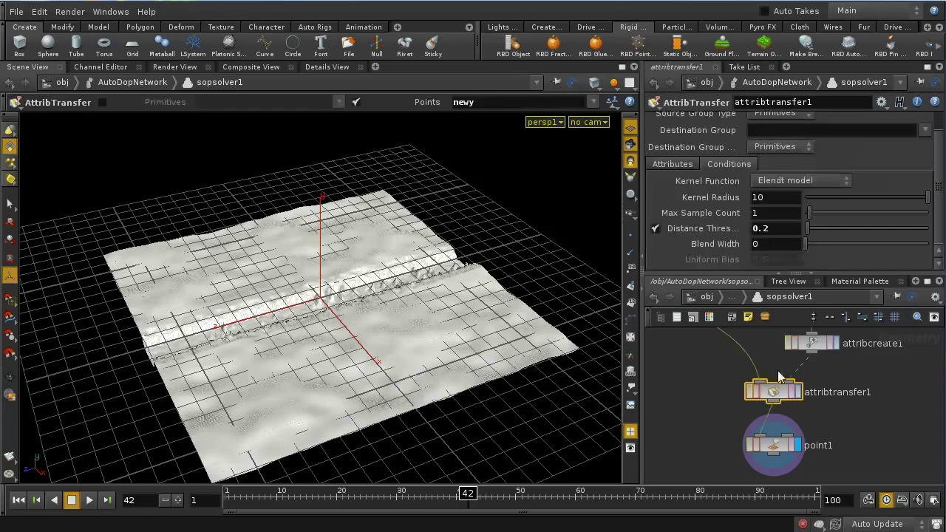
middle_click(774, 234)
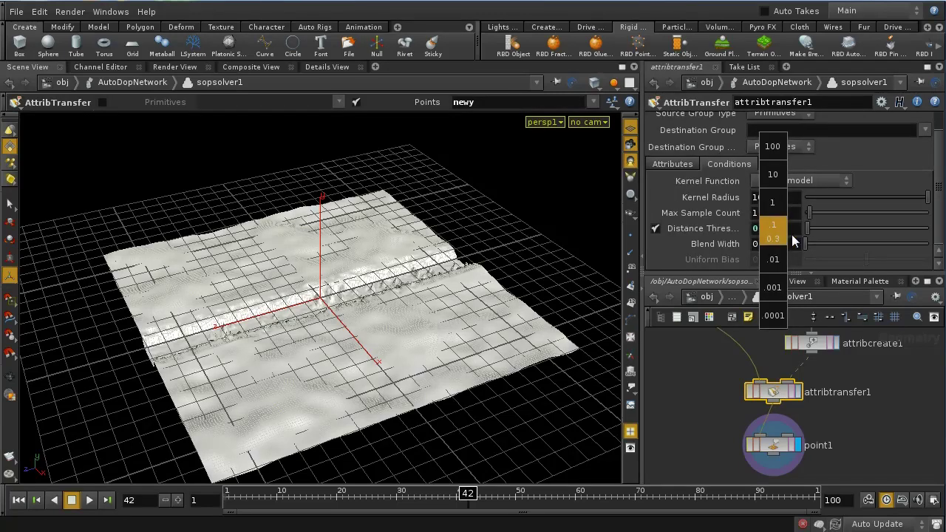
middle_drag(796, 235, 796, 235)
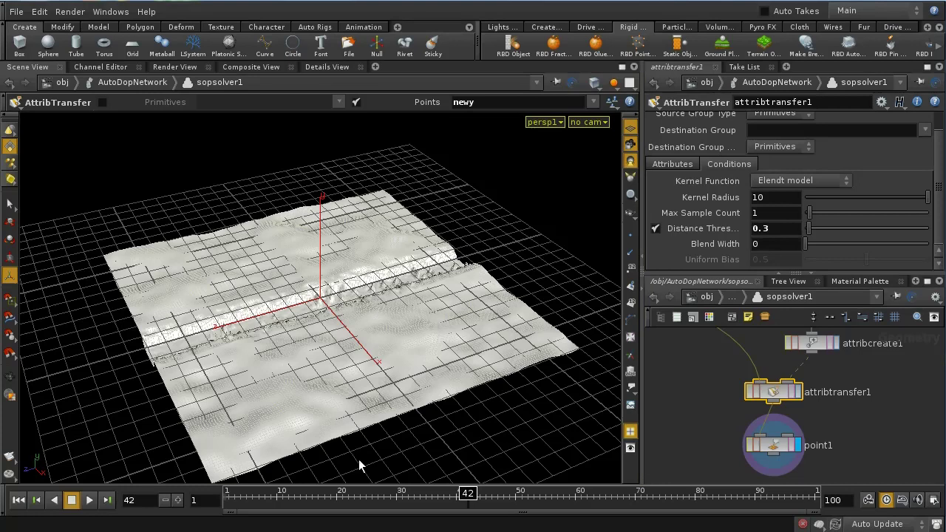
click(707, 296)
click(19, 501)
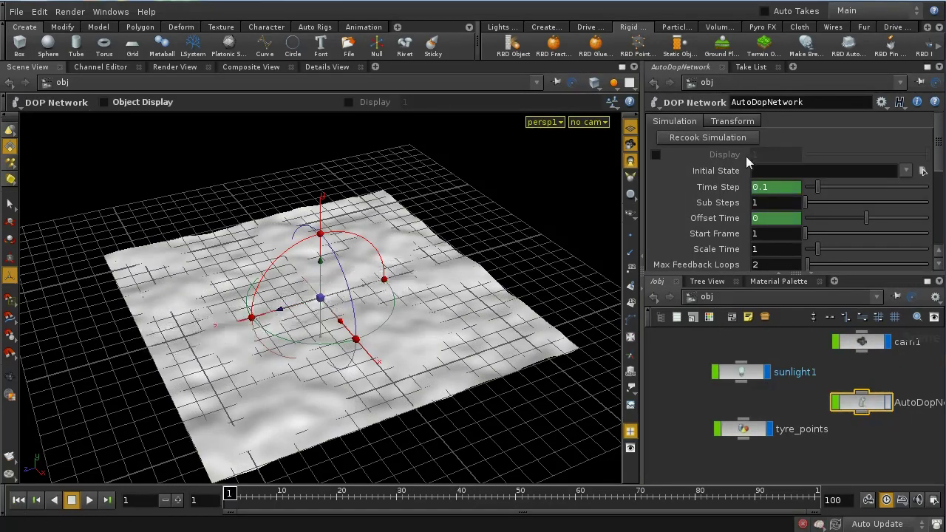
Step: Play briefly to frame 12, then select the tyre object at scene level
click(89, 500)
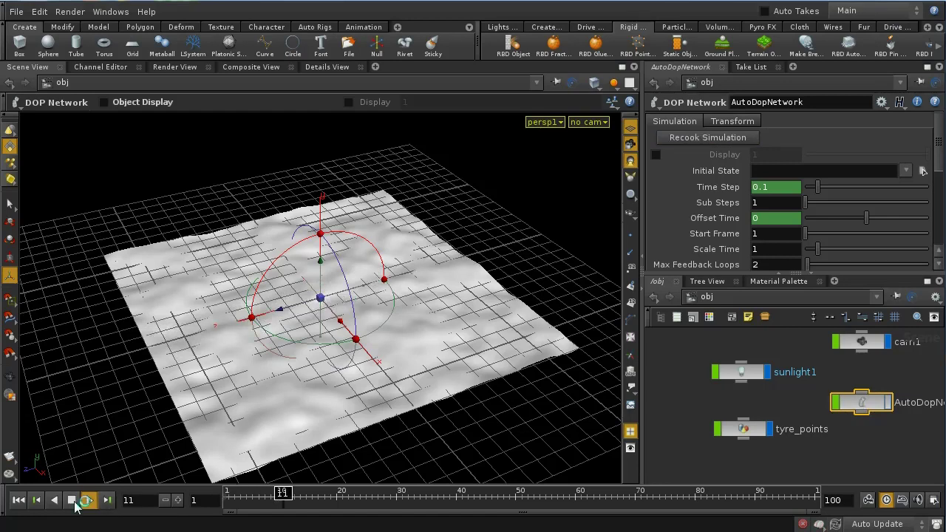
click(73, 502)
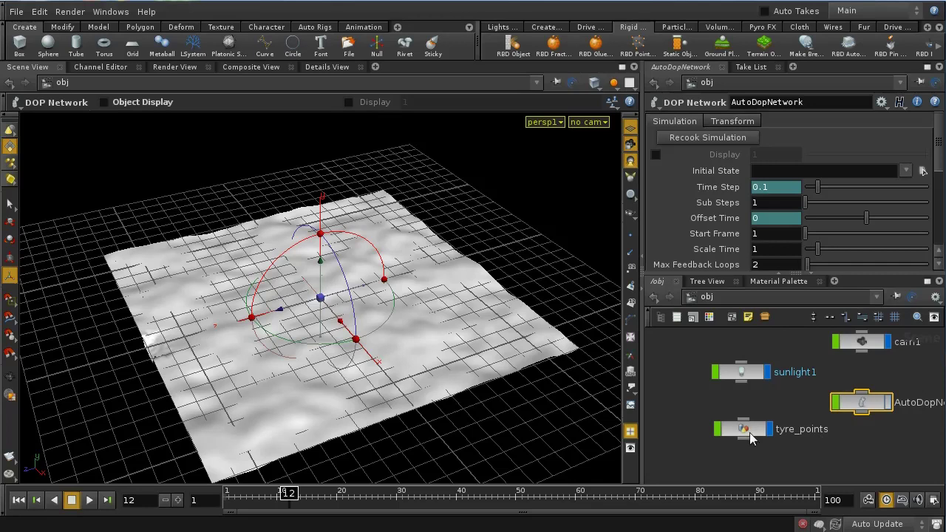
click(745, 430)
middle_drag(794, 399, 764, 469)
double_click(723, 384)
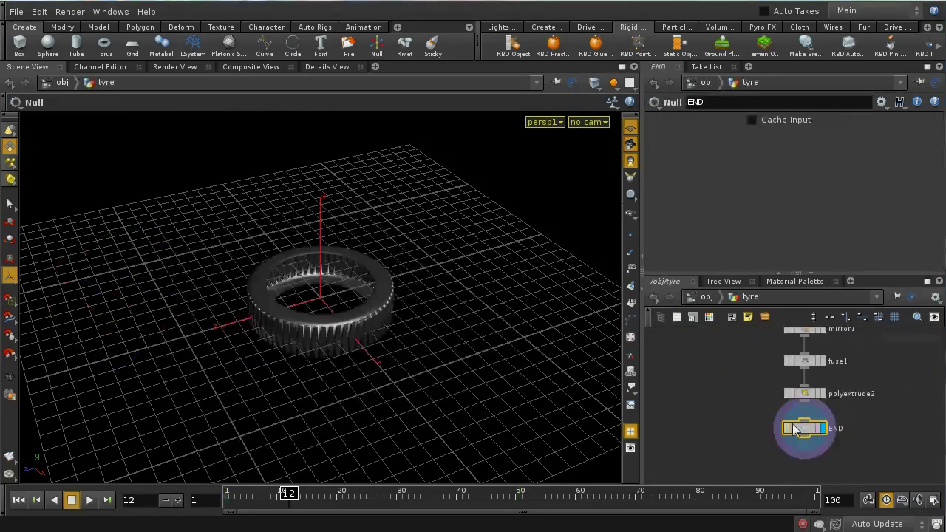
click(707, 297)
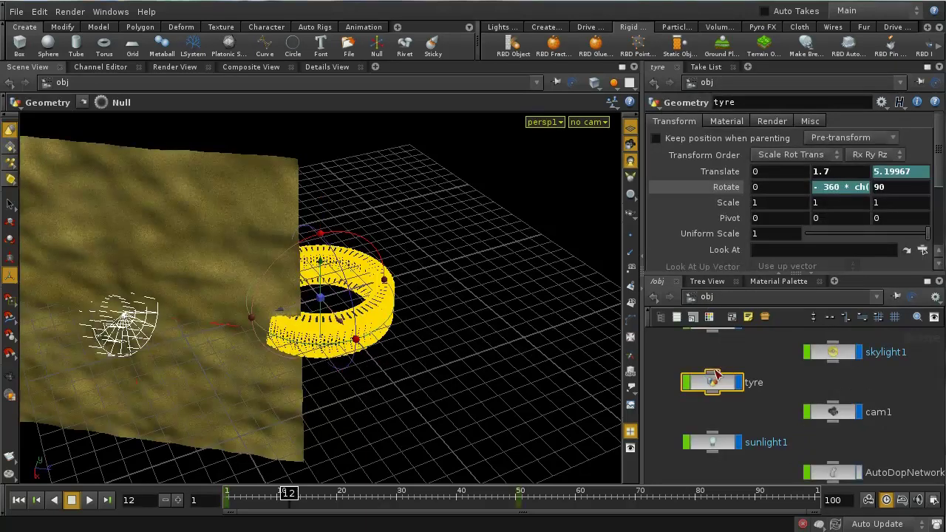
Step: Orbit to a high, wide view and play the simulation to frame 40 to inspect the track
key(Escape)
drag(537, 321, 386, 342)
drag(390, 247, 402, 380)
key(Return)
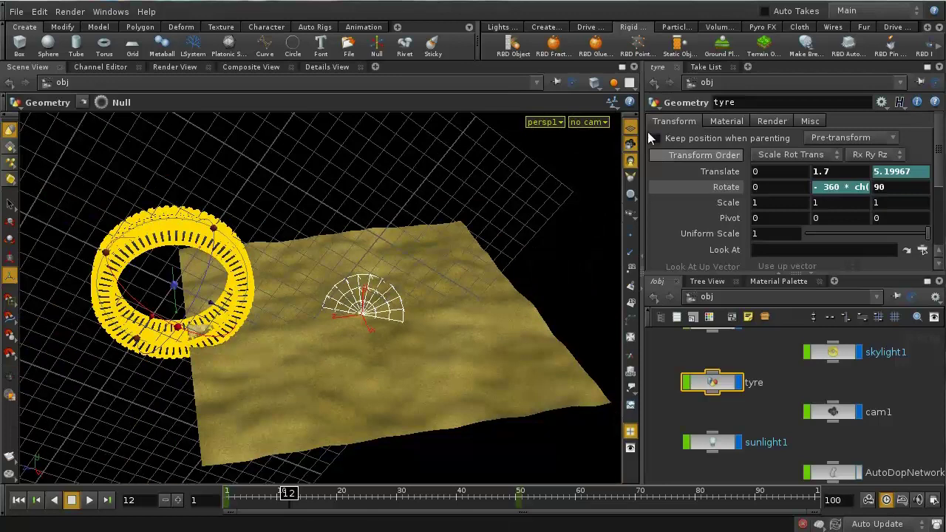
drag(473, 238, 463, 227)
click(89, 500)
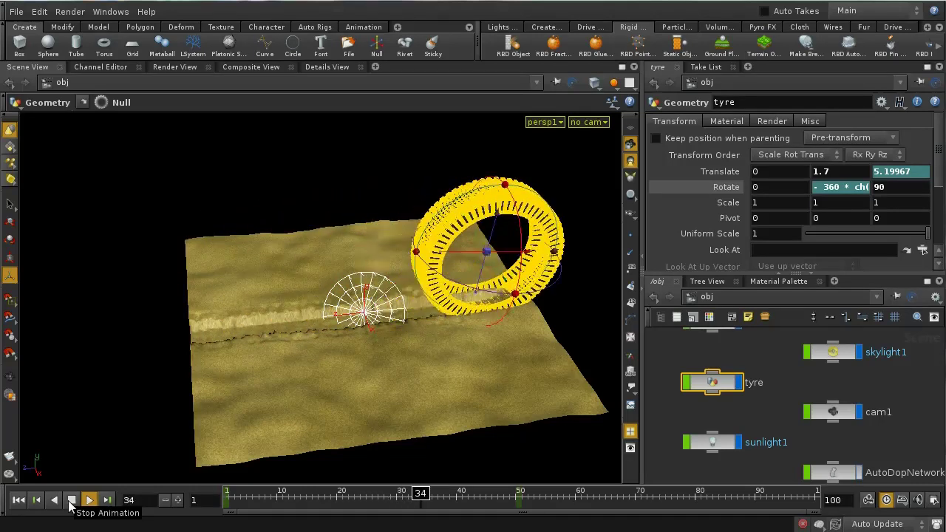
click(72, 500)
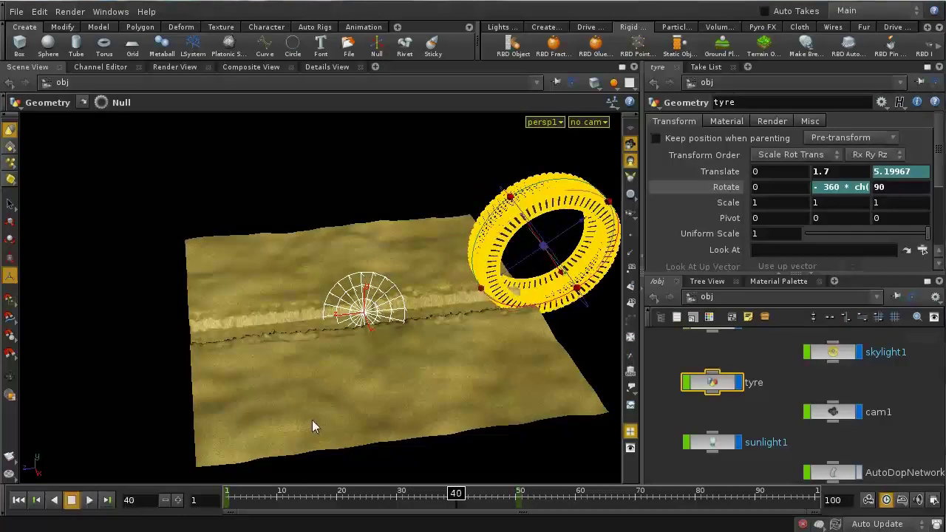
key(Escape)
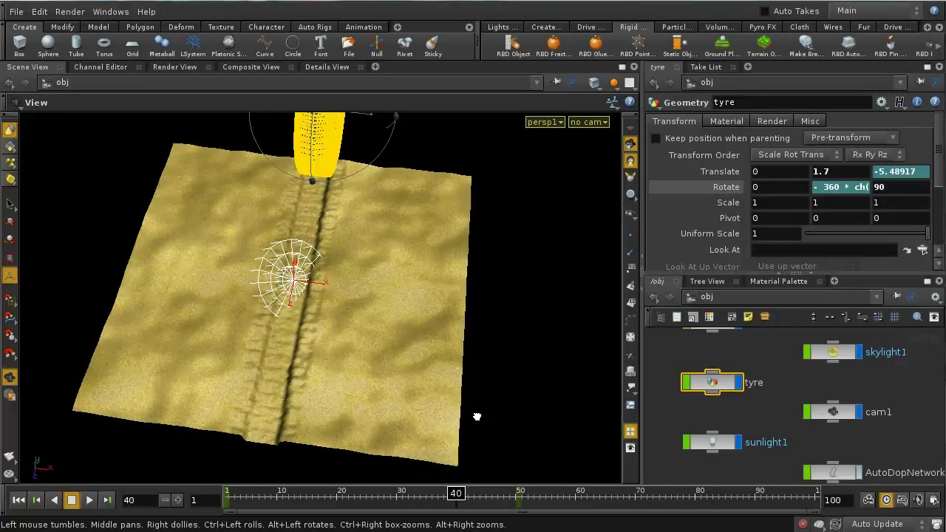